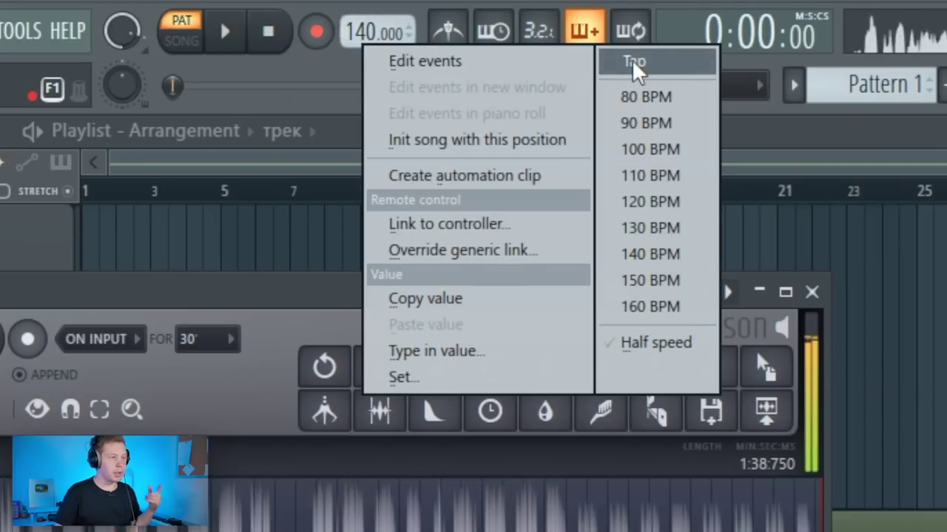
Tap the tempo along with the playing трек sample to set 163 BPM, and close the Edison and sample windows.
{"action": "left_click", "coordinate": [634, 62]}
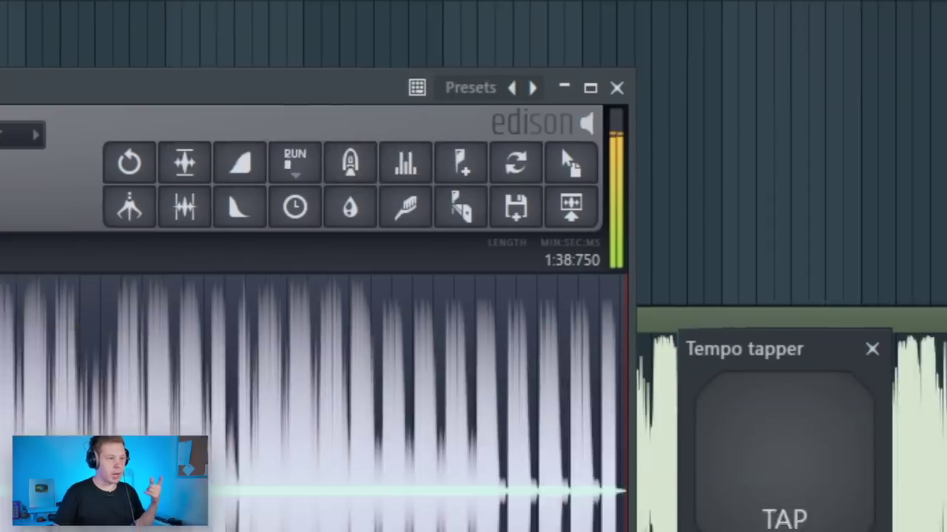
{"action": "left_click", "coordinate": [499, 169]}
{"action": "left_click", "coordinate": [498, 169]}
{"action": "left_click", "coordinate": [497, 172]}
{"action": "left_click", "coordinate": [497, 171]}
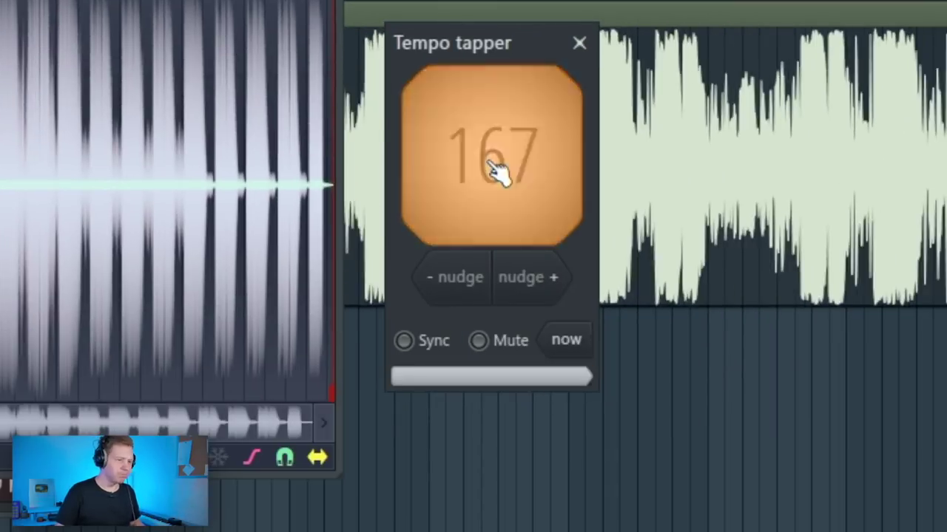
{"action": "left_click", "coordinate": [579, 43]}
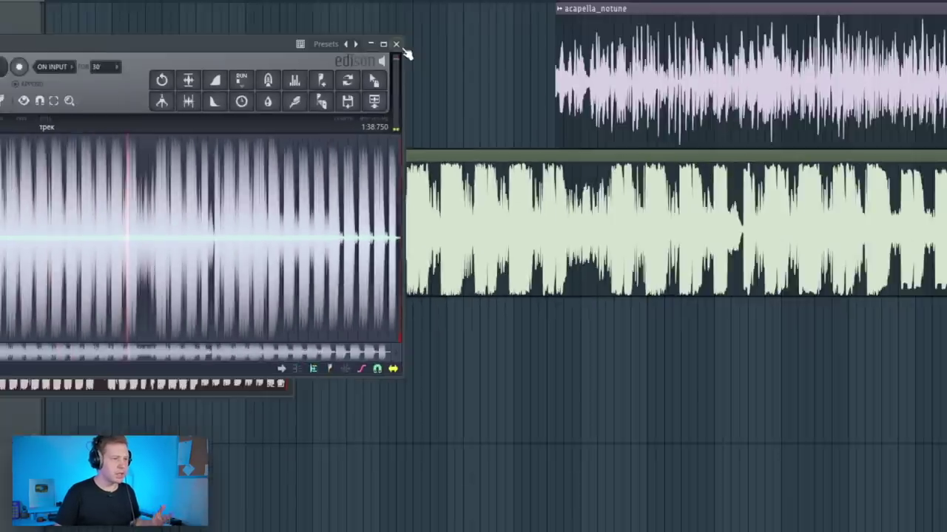
{"action": "left_click", "coordinate": [399, 47]}
{"action": "left_click", "coordinate": [328, 147]}
Open the audio settings and show the ASIO panel for the buffer length.
{"action": "left_click", "coordinate": [107, 13]}
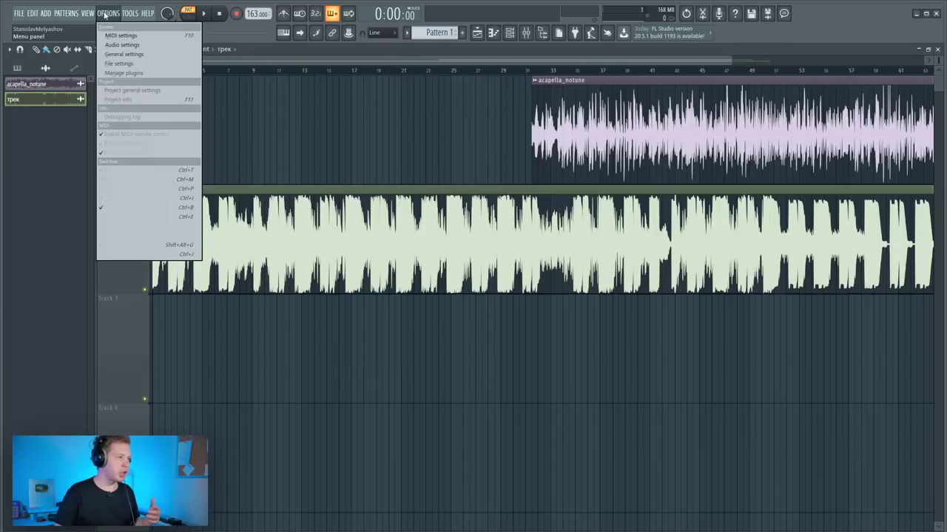
{"action": "left_click", "coordinate": [124, 43]}
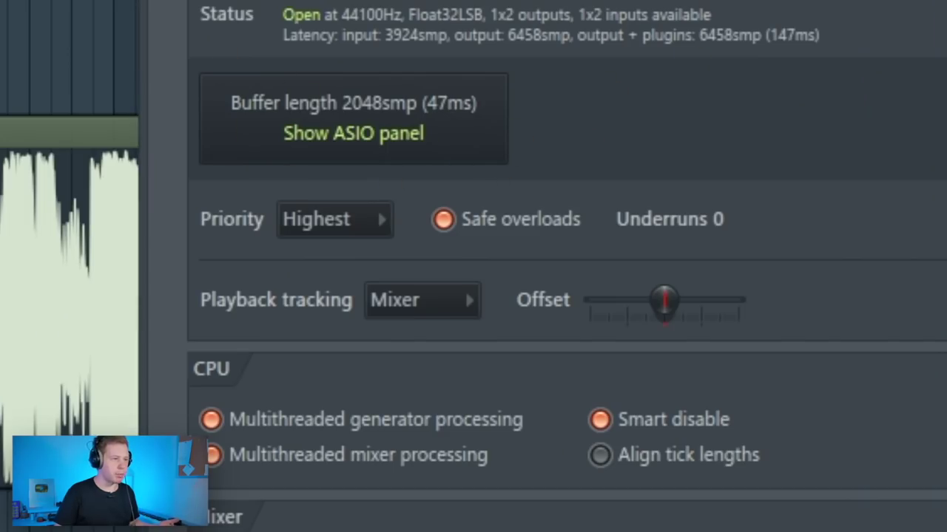
{"action": "left_click", "coordinate": [436, 132]}
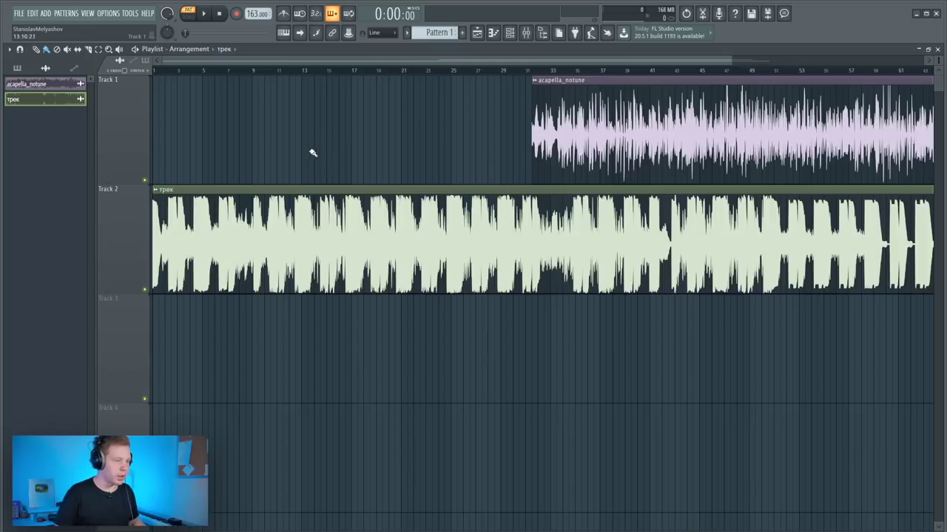
Cut off the part of the трек clip before the kick just after bar 9 and move the rest to bar 1.
{"action": "left_click_drag", "start_coordinate": [280, 71], "coordinate": [250, 77]}
{"action": "scroll", "coordinate": [239, 168], "scroll_direction": "up", "scroll_amount": 7}
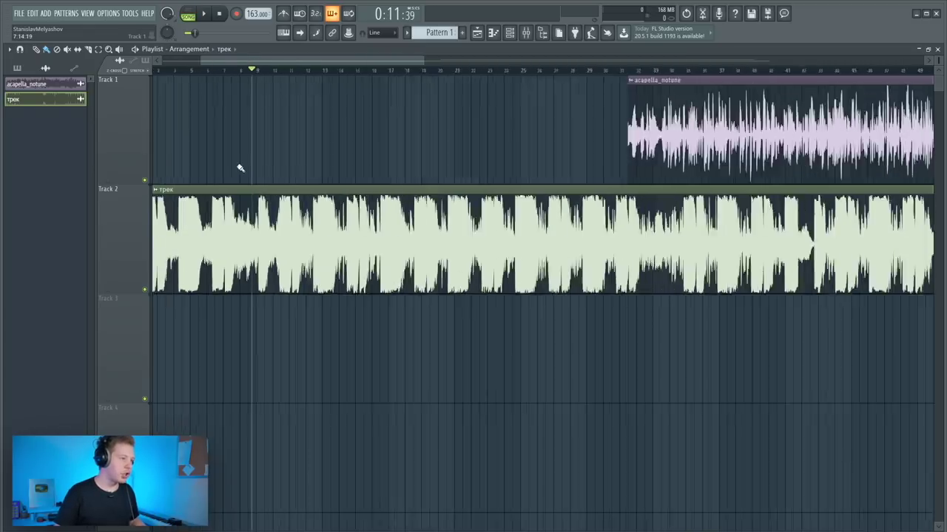
{"action": "scroll", "coordinate": [344, 170], "scroll_direction": "up", "scroll_amount": 3}
{"action": "left_click_drag", "start_coordinate": [351, 71], "coordinate": [354, 73]}
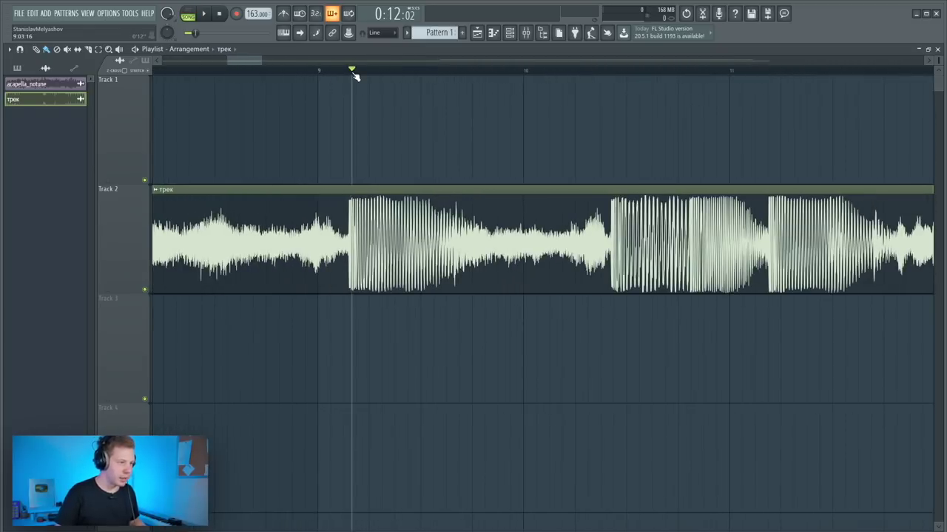
{"action": "left_click_drag", "start_coordinate": [350, 180], "coordinate": [350, 299]}
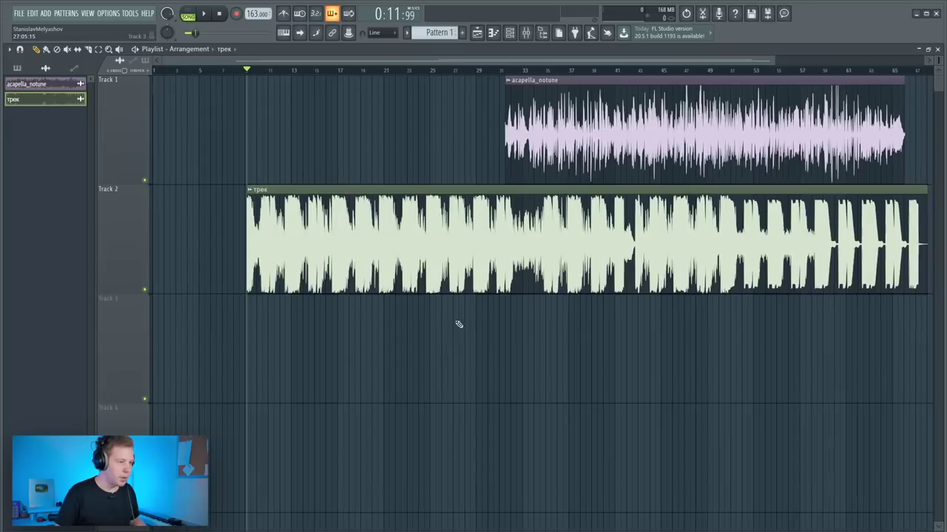
{"action": "left_click_drag", "start_coordinate": [323, 277], "coordinate": [228, 278]}
Enable the metronome and play the трек clip from the song start to compare its beat with the clicks.
{"action": "key", "text": "space"}
{"action": "scroll", "coordinate": [227, 71], "scroll_direction": "up", "scroll_amount": 7}
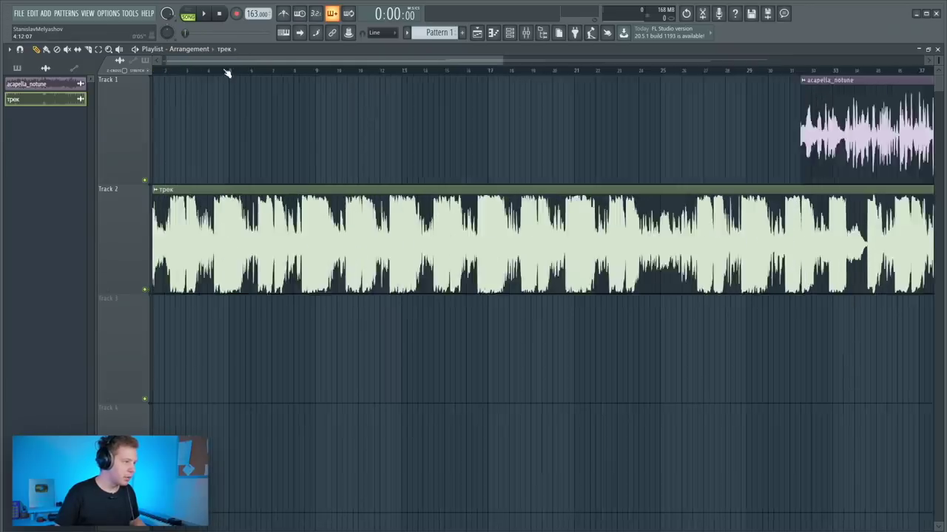
{"action": "left_click", "coordinate": [224, 51]}
{"action": "left_click_drag", "start_coordinate": [198, 60], "coordinate": [172, 61]}
{"action": "left_click", "coordinate": [287, 16]}
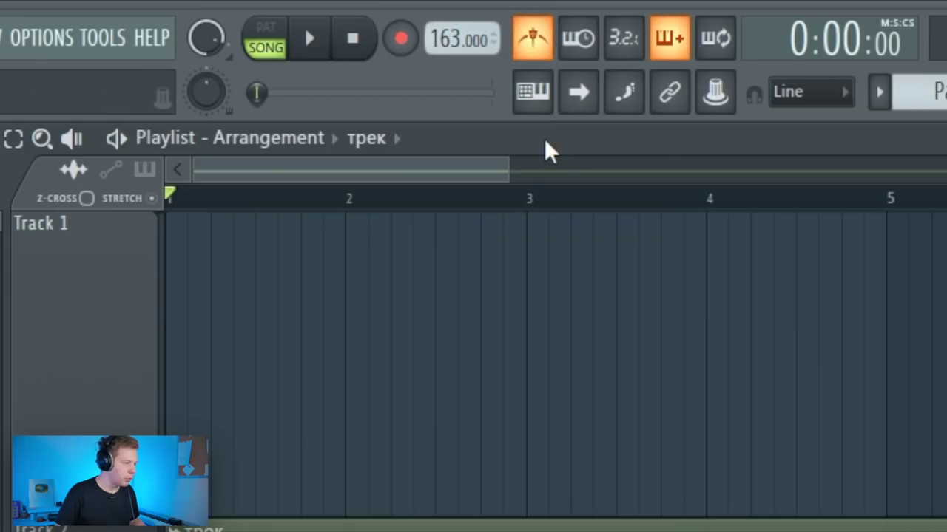
{"action": "key", "text": "space"}
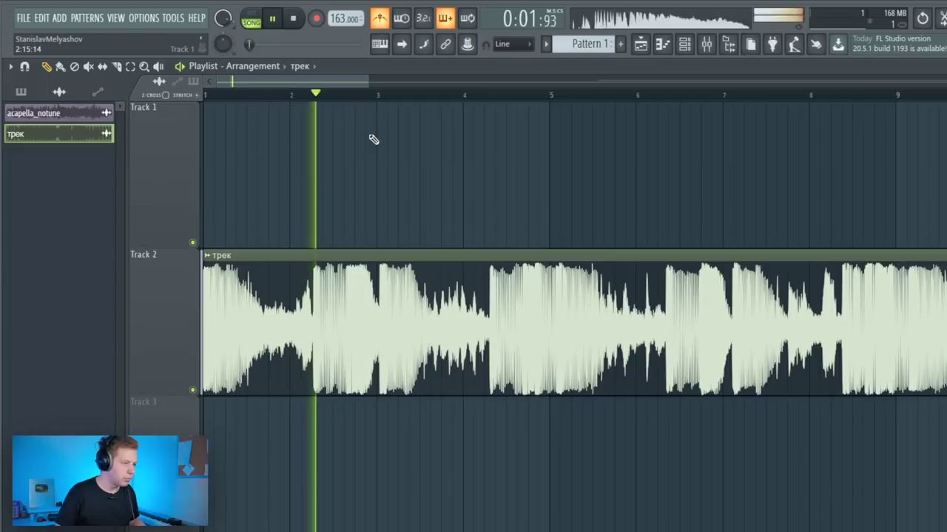
{"action": "key", "text": "space"}
Set the project tempo to 160 BPM and compare the kicks of the трек clip with the bar lines.
{"action": "scroll", "coordinate": [299, 255], "scroll_direction": "up", "scroll_amount": 3}
{"action": "scroll", "coordinate": [298, 255], "scroll_direction": "down", "scroll_amount": 2}
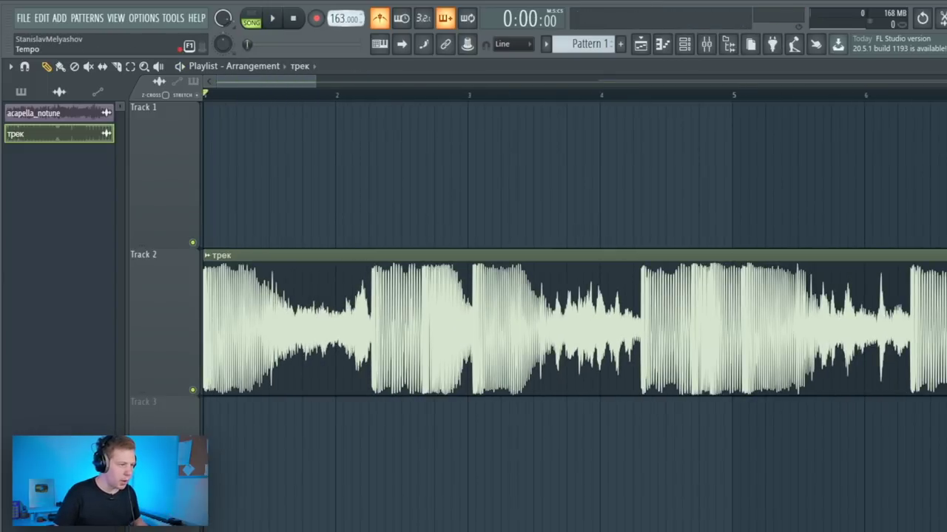
{"action": "scroll", "coordinate": [345, 17], "scroll_direction": "down", "scroll_amount": 1}
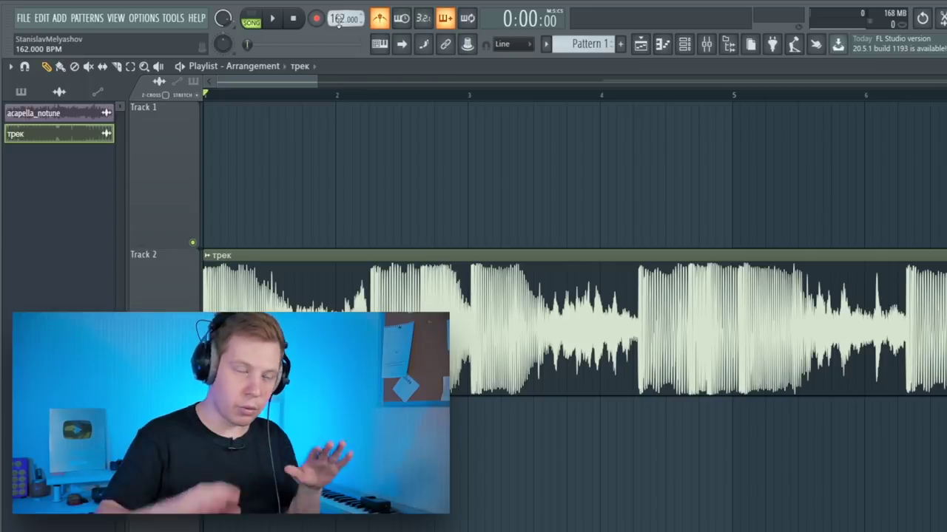
{"action": "scroll", "coordinate": [346, 18], "scroll_direction": "down", "scroll_amount": 2}
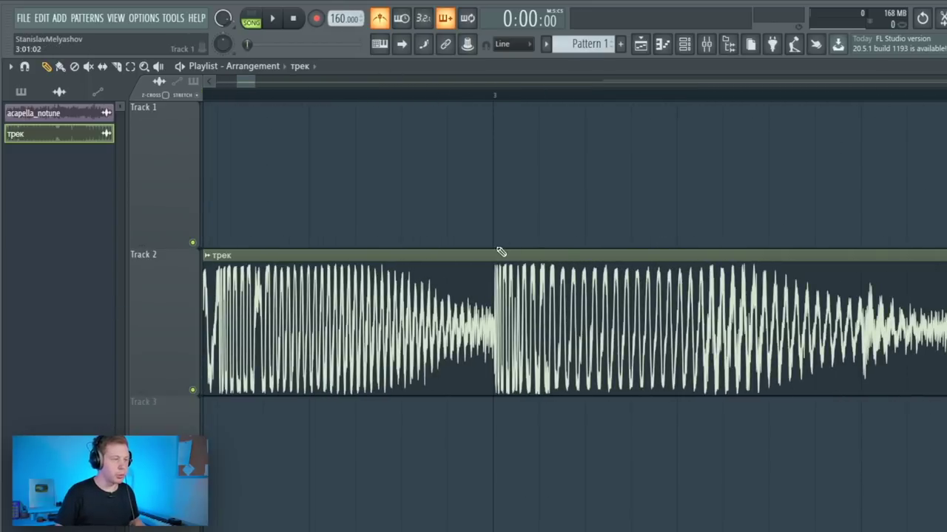
{"action": "scroll", "coordinate": [488, 292], "scroll_direction": "down", "scroll_amount": 3}
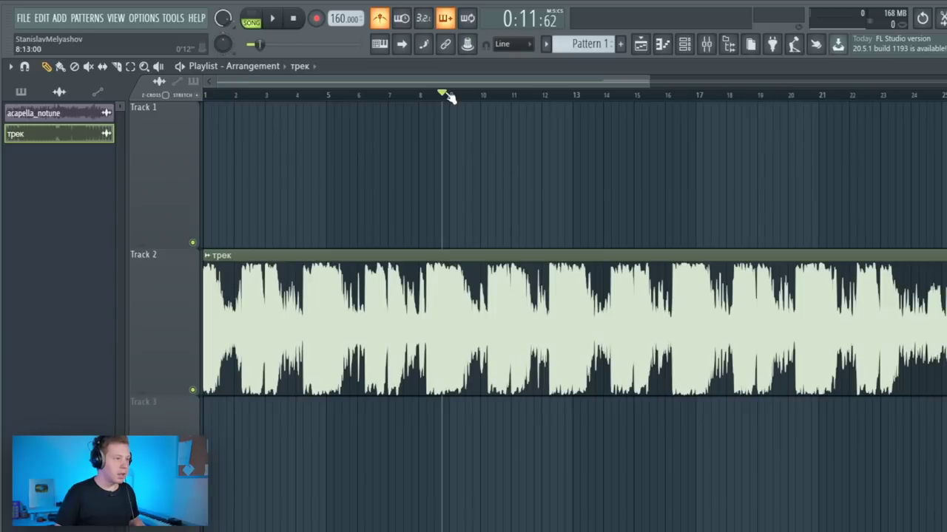
Play the song from about bar 17 with the metronome and lower the volume of the трек sample.
{"action": "left_click_drag", "start_coordinate": [445, 94], "coordinate": [334, 94]}
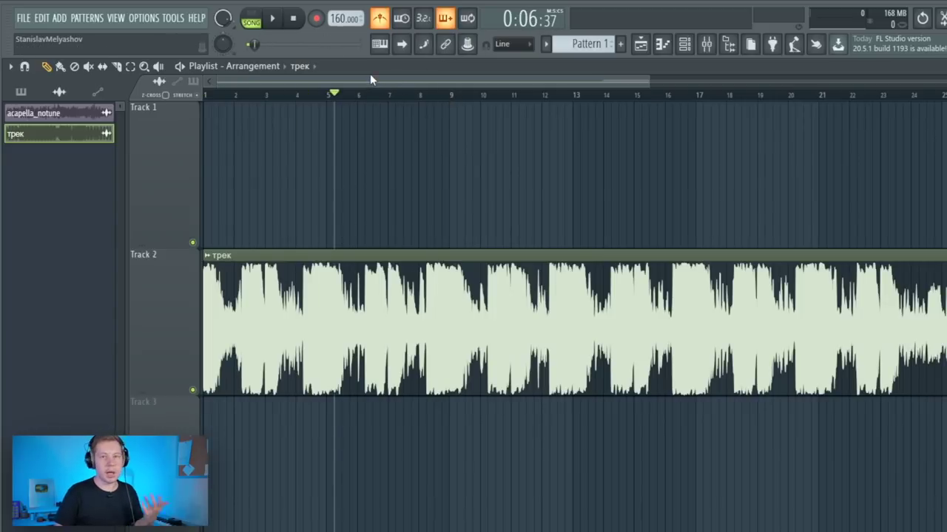
{"action": "left_click", "coordinate": [698, 95]}
{"action": "key", "text": "space"}
{"action": "double_click", "coordinate": [700, 256]}
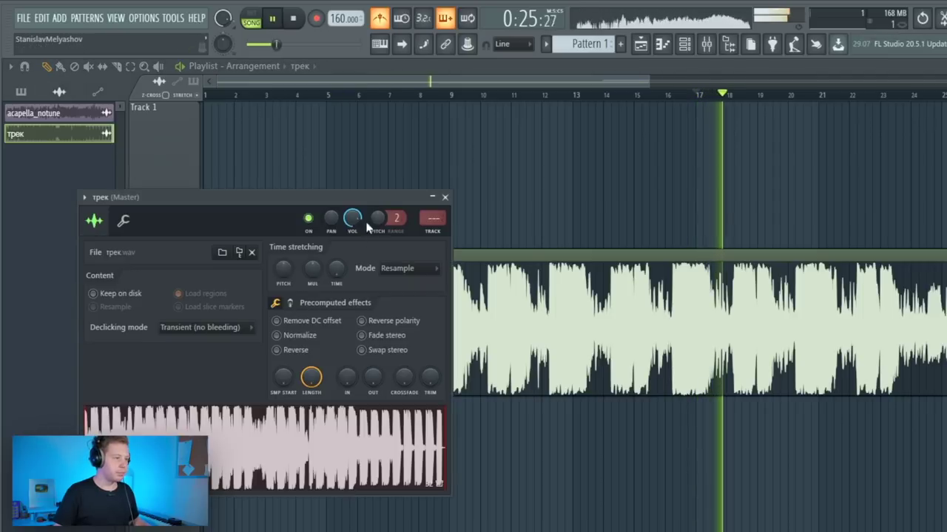
{"action": "key", "text": "space"}
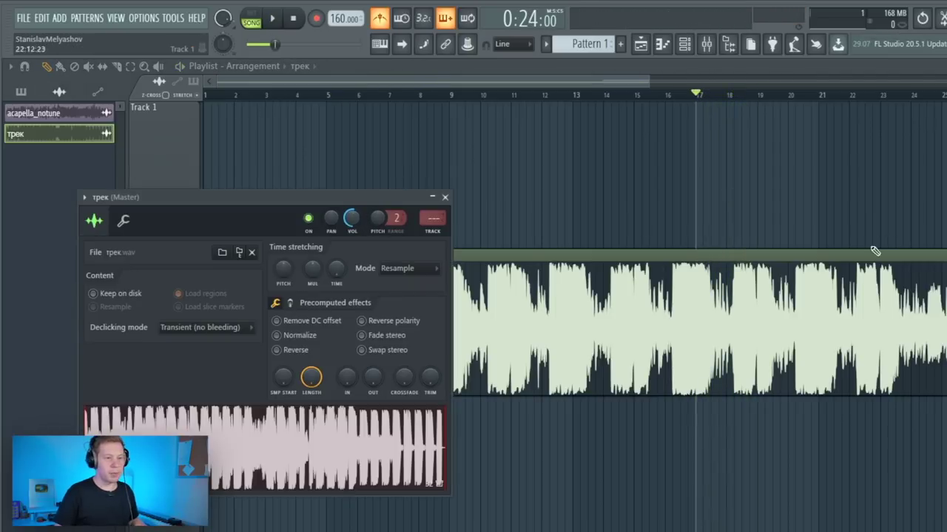
Play the song from about bar 28 to check that the трек clip stays in time with the metronome.
{"action": "scroll", "coordinate": [875, 251], "scroll_direction": "down", "scroll_amount": 2}
{"action": "left_click", "coordinate": [845, 94]}
{"action": "key", "text": "space"}
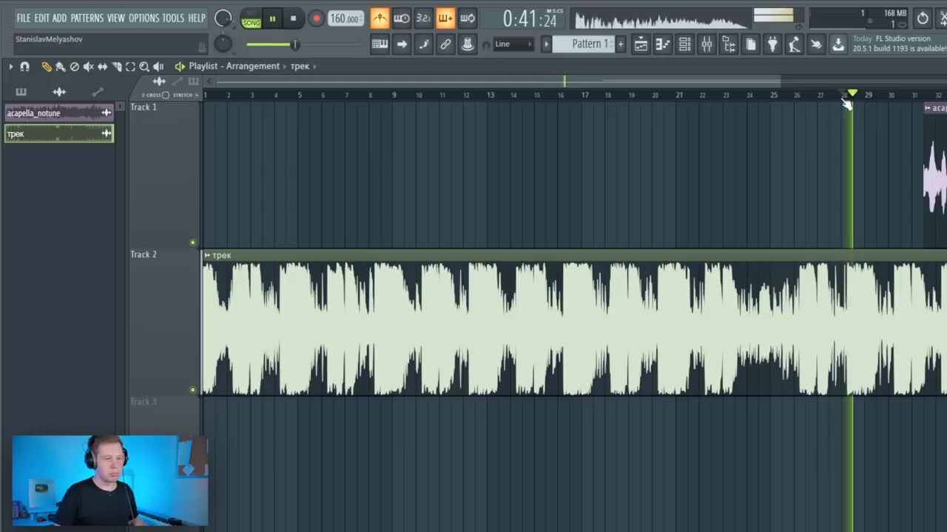
{"action": "key", "text": "space"}
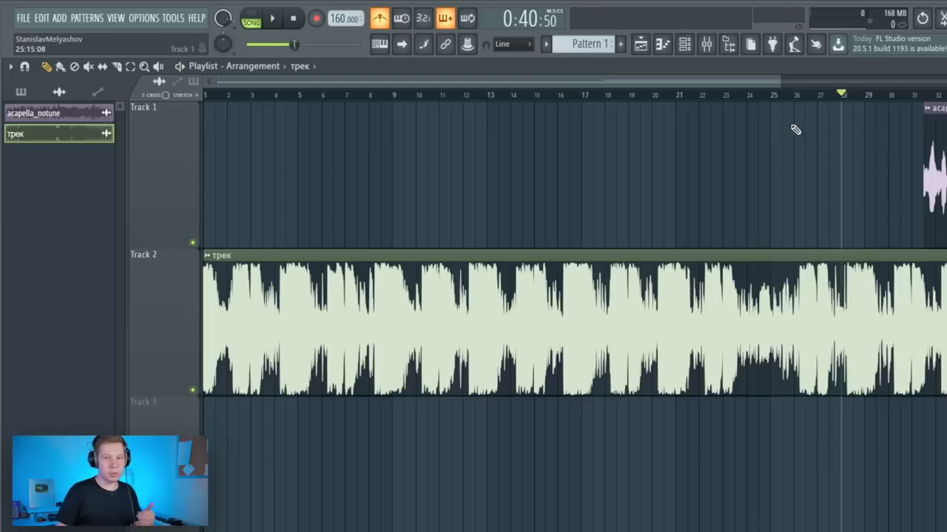
Move the acapella_notune clip to about bar 4 and play it with Track 2 muted.
{"action": "left_click_drag", "start_coordinate": [433, 334], "coordinate": [681, 334]}
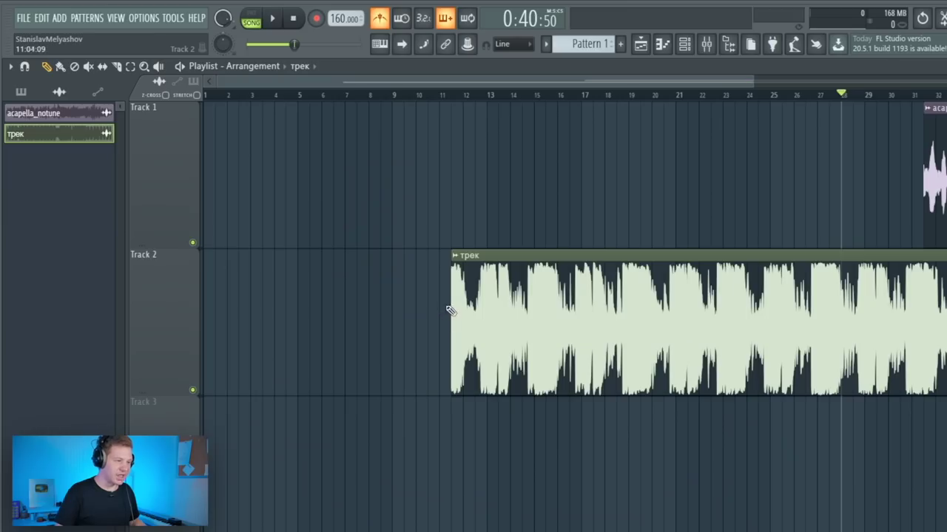
{"action": "left_click_drag", "start_coordinate": [448, 308], "coordinate": [203, 311]}
{"action": "left_click_drag", "start_coordinate": [934, 177], "coordinate": [281, 221]}
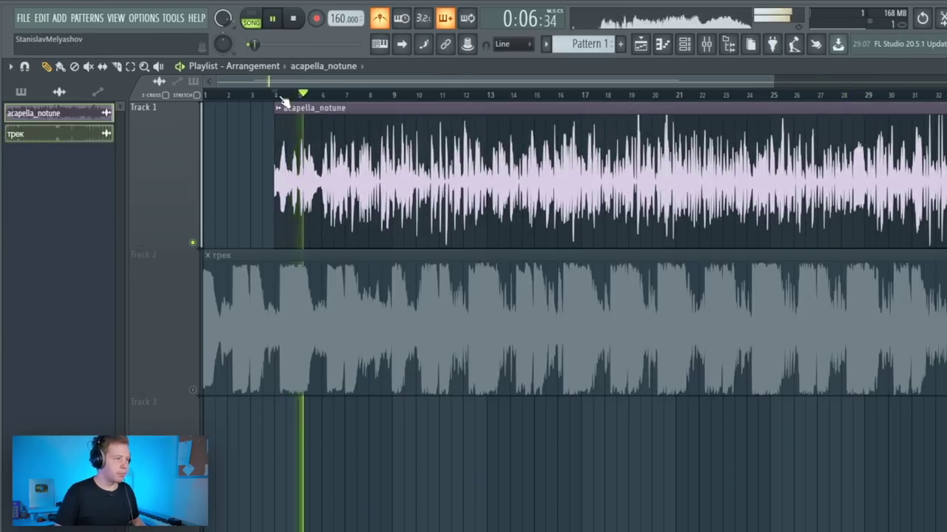
{"action": "key", "text": "space"}
Unmute Track 2 and shift the acapella_notune clip during playback so that it starts at about bar 8.
{"action": "left_click_drag", "start_coordinate": [311, 188], "coordinate": [524, 182]}
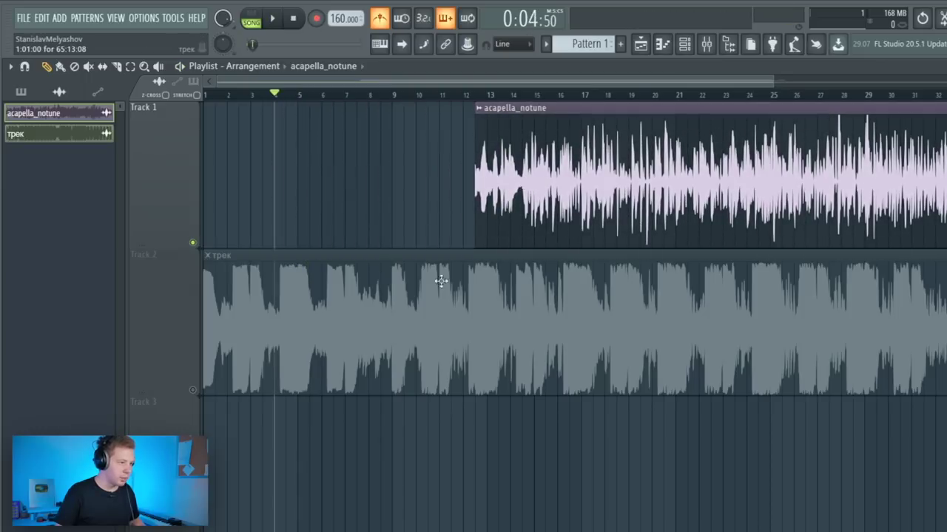
{"action": "scroll", "coordinate": [435, 311], "scroll_direction": "up", "scroll_amount": 3}
{"action": "left_click_drag", "start_coordinate": [635, 203], "coordinate": [446, 207]}
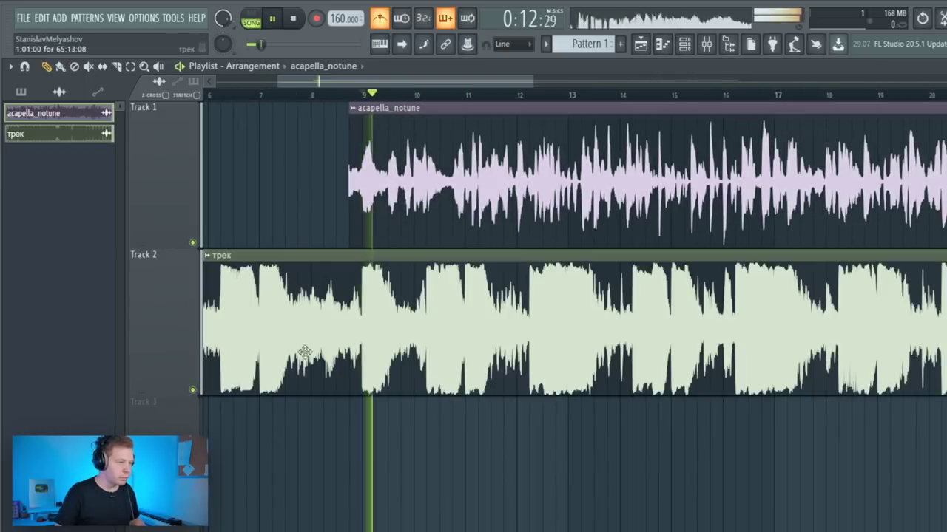
{"action": "scroll", "coordinate": [573, 345], "scroll_direction": "up", "scroll_amount": 2}
{"action": "left_click_drag", "start_coordinate": [593, 208], "coordinate": [465, 217]}
{"action": "left_click_drag", "start_coordinate": [555, 211], "coordinate": [598, 201]}
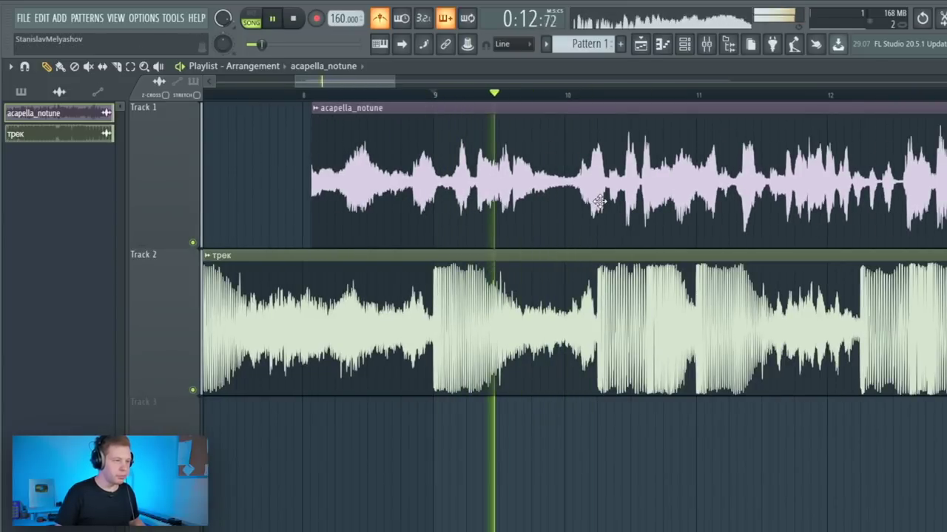
{"action": "scroll", "coordinate": [575, 229], "scroll_direction": "up", "scroll_amount": 3}
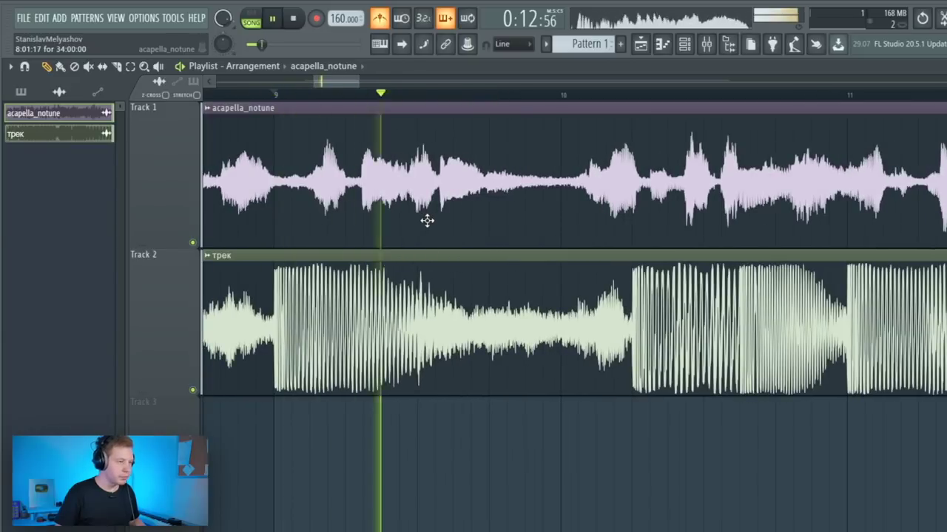
Fine-tune the acapella_notune clip to start at 8:01:07 and play it against the beat to check the timing.
{"action": "key", "text": "space"}
{"action": "scroll", "coordinate": [313, 230], "scroll_direction": "up", "scroll_amount": 3}
{"action": "left_click_drag", "start_coordinate": [398, 206], "coordinate": [384, 215]}
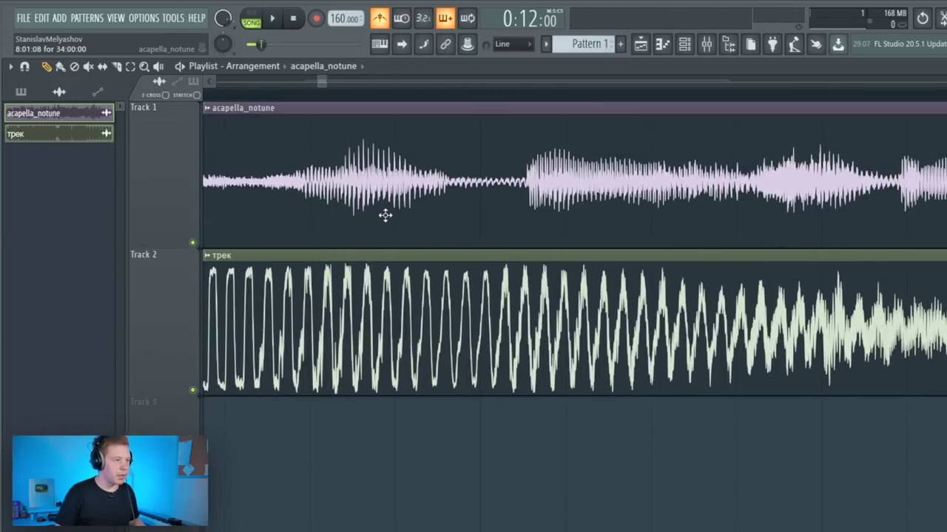
{"action": "key", "text": "space"}
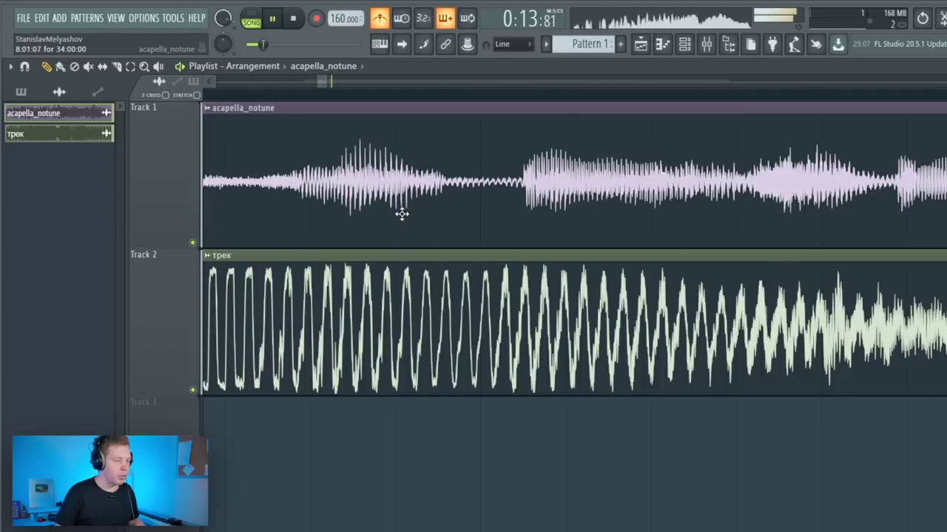
{"action": "key", "text": "space"}
Slice the acapella_notune and трек clips at bar 9 and delete the parts before the cut.
{"action": "scroll", "coordinate": [317, 375], "scroll_direction": "down", "scroll_amount": 5}
{"action": "scroll", "coordinate": [322, 201], "scroll_direction": "up", "scroll_amount": 5}
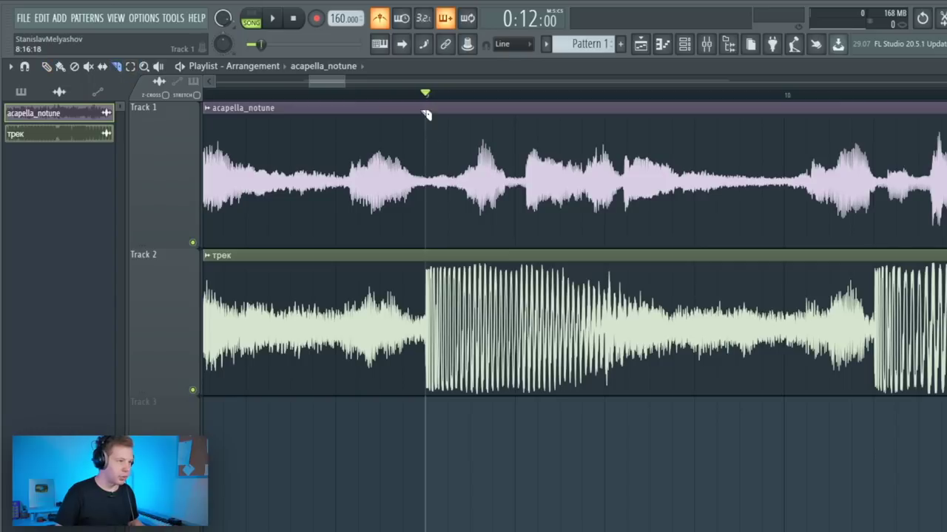
{"action": "left_click_drag", "start_coordinate": [438, 320], "coordinate": [442, 375]}
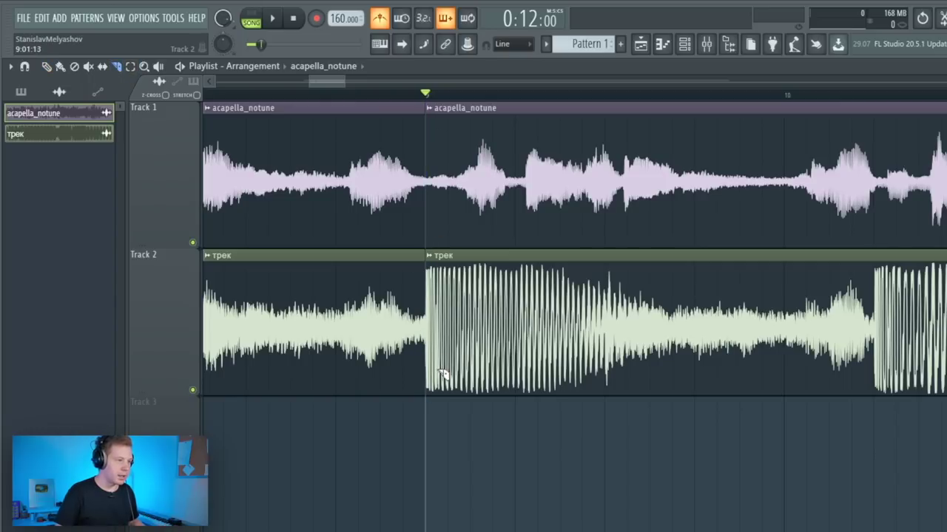
{"action": "left_click", "coordinate": [53, 67]}
{"action": "right_click", "coordinate": [277, 192]}
{"action": "right_click", "coordinate": [333, 346]}
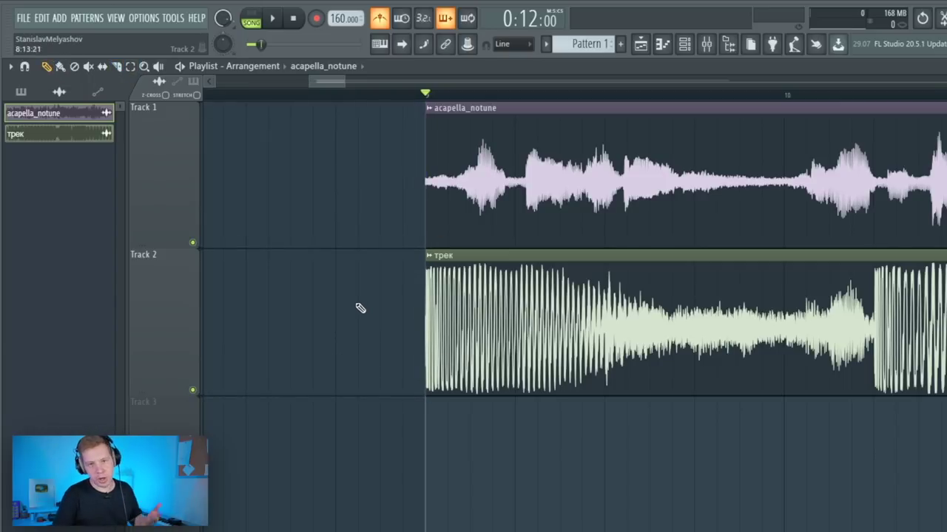
Move both clips together to bar 1 and return the playhead to the song start.
{"action": "scroll", "coordinate": [360, 319], "scroll_direction": "down", "scroll_amount": 5}
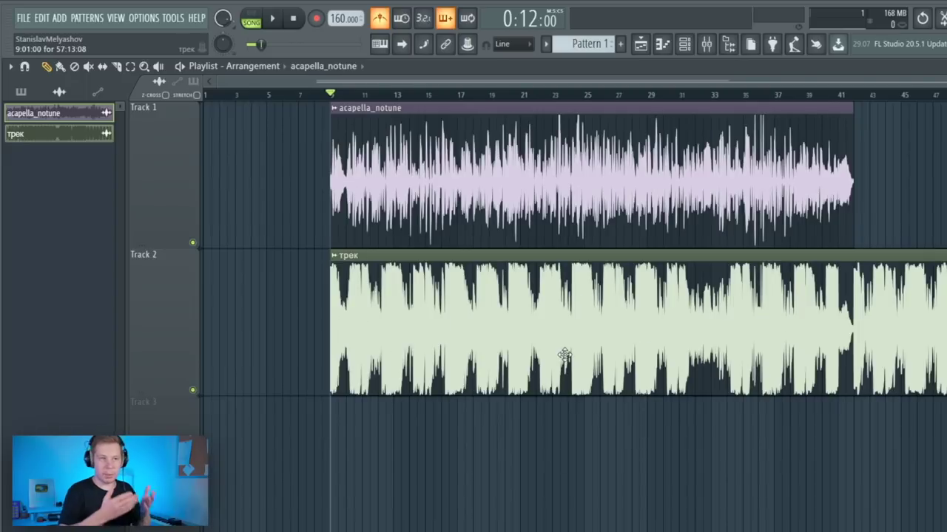
{"action": "key", "text": "ctrl+a"}
{"action": "left_click_drag", "start_coordinate": [363, 329], "coordinate": [212, 336]}
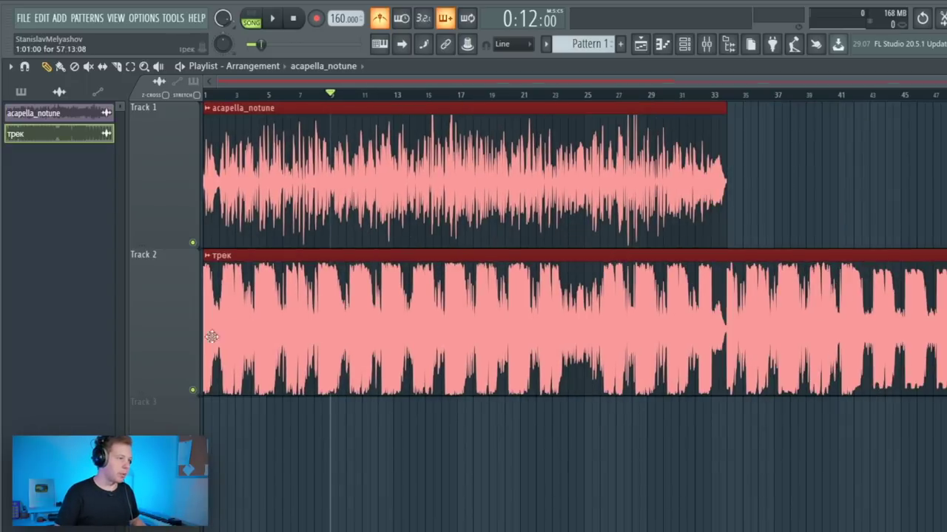
{"action": "key", "text": "ctrl+d"}
{"action": "left_click", "coordinate": [227, 96]}
{"action": "left_click_drag", "start_coordinate": [227, 97], "coordinate": [205, 96]}
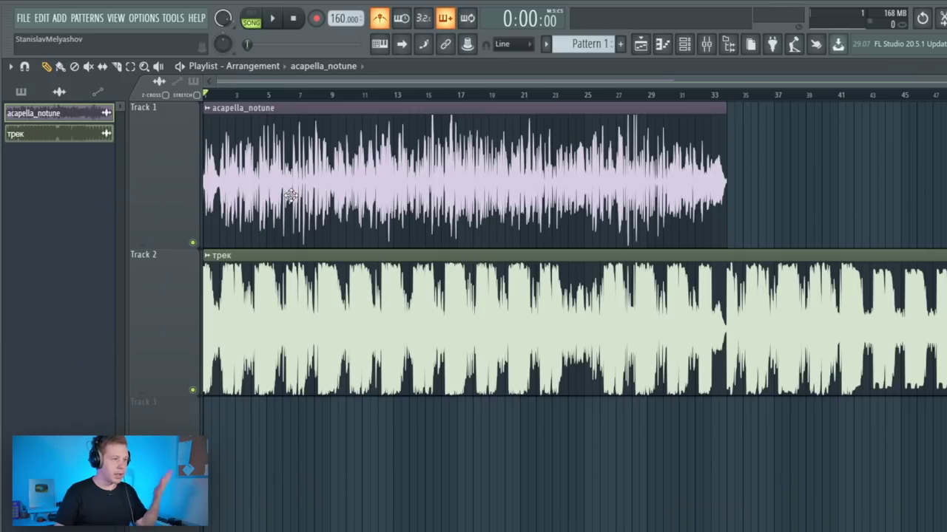
Remove the трек clip from Track 2 and trim the end of the acapella_notune clip at bar 34.
{"action": "right_click", "coordinate": [345, 319]}
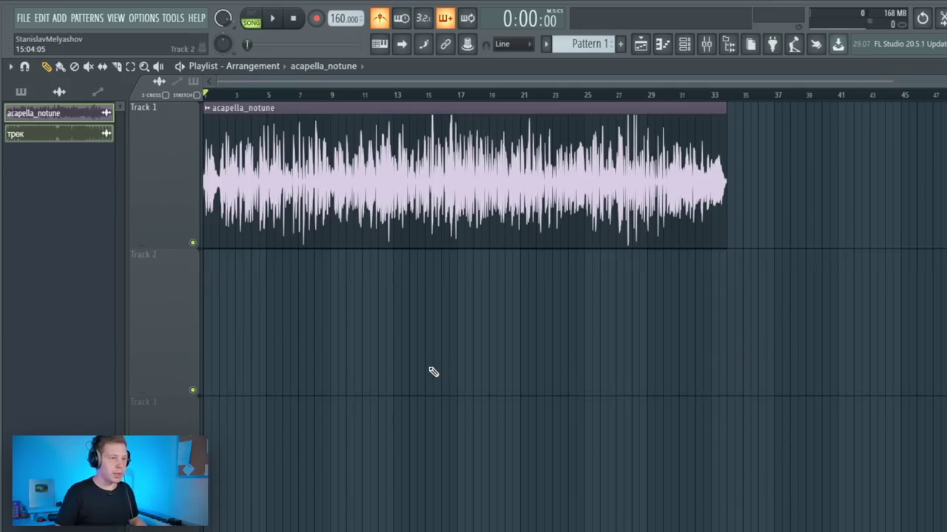
{"action": "scroll", "coordinate": [719, 359], "scroll_direction": "up", "scroll_amount": 5}
{"action": "scroll", "coordinate": [710, 353], "scroll_direction": "down", "scroll_amount": 4}
{"action": "scroll", "coordinate": [692, 346], "scroll_direction": "up", "scroll_amount": 10}
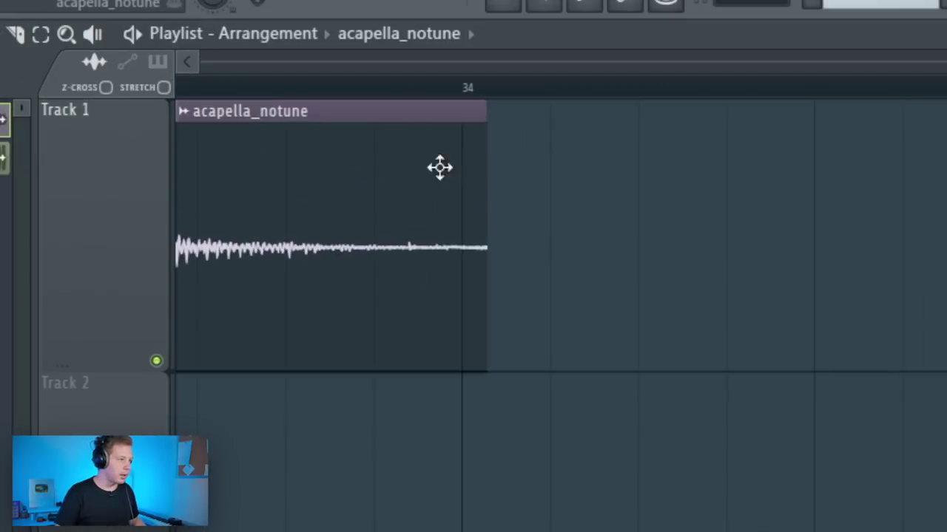
{"action": "left_click", "coordinate": [116, 66]}
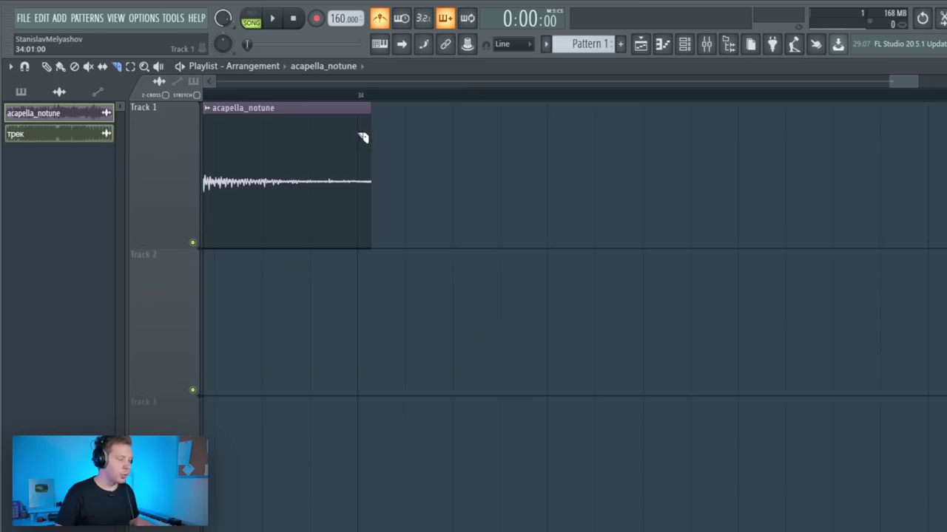
{"action": "left_click", "coordinate": [363, 138]}
{"action": "left_click", "coordinate": [45, 65]}
{"action": "scroll", "coordinate": [836, 334], "scroll_direction": "up", "scroll_amount": 5}
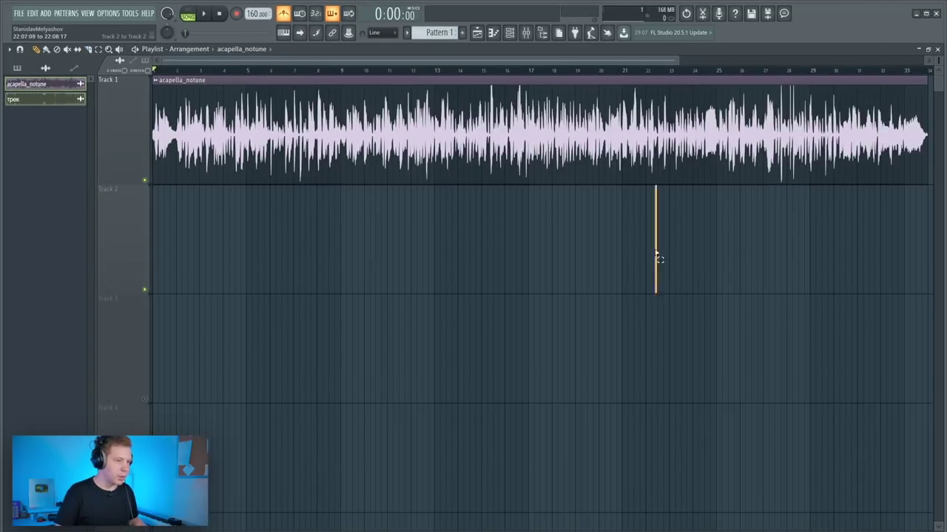
Consolidate the acapella_notune clip into a new audio file and copy that rendered file from the Rendered folder to the clipboard.
{"action": "left_click", "coordinate": [430, 159]}
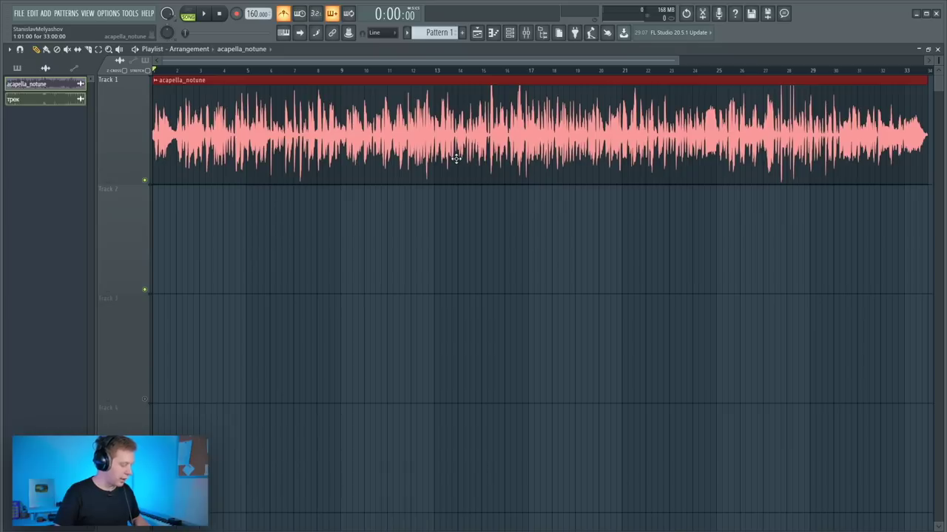
{"action": "key", "text": "ctrl+alt+c"}
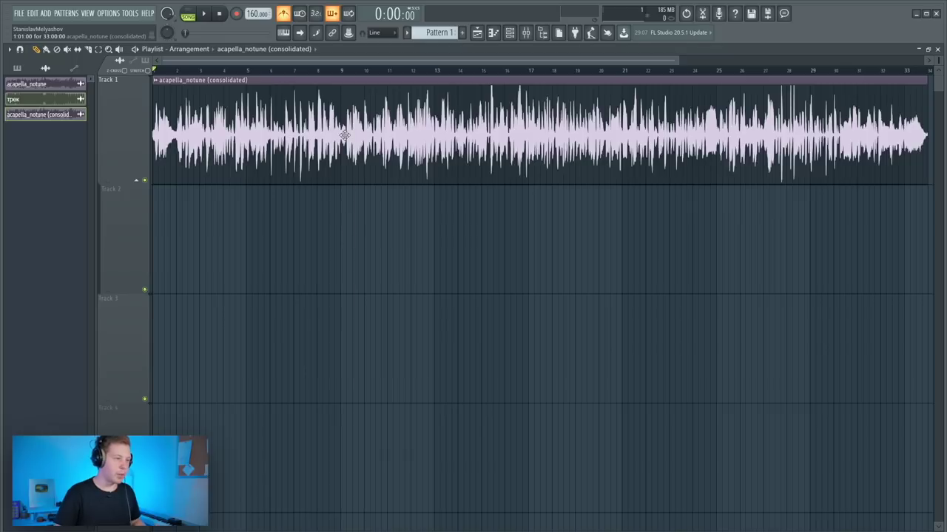
{"action": "double_click", "coordinate": [215, 136]}
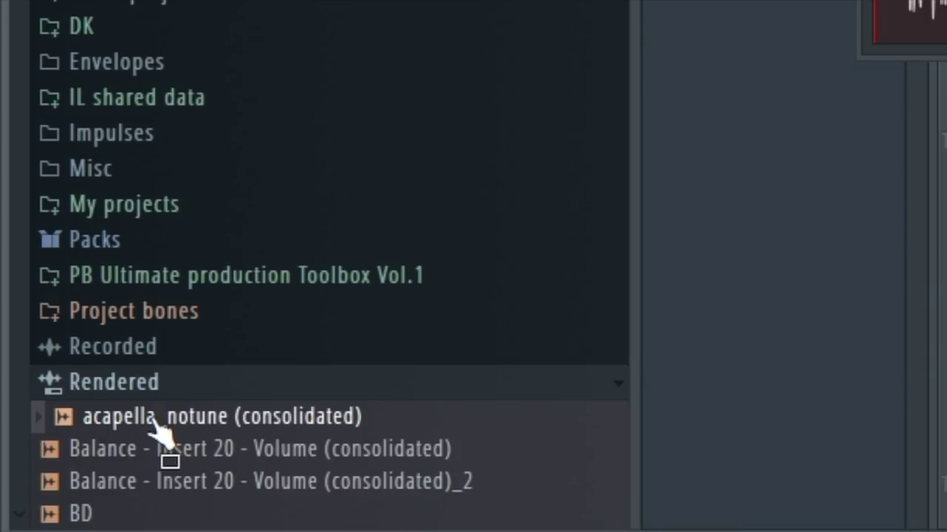
{"action": "right_click", "coordinate": [153, 418]}
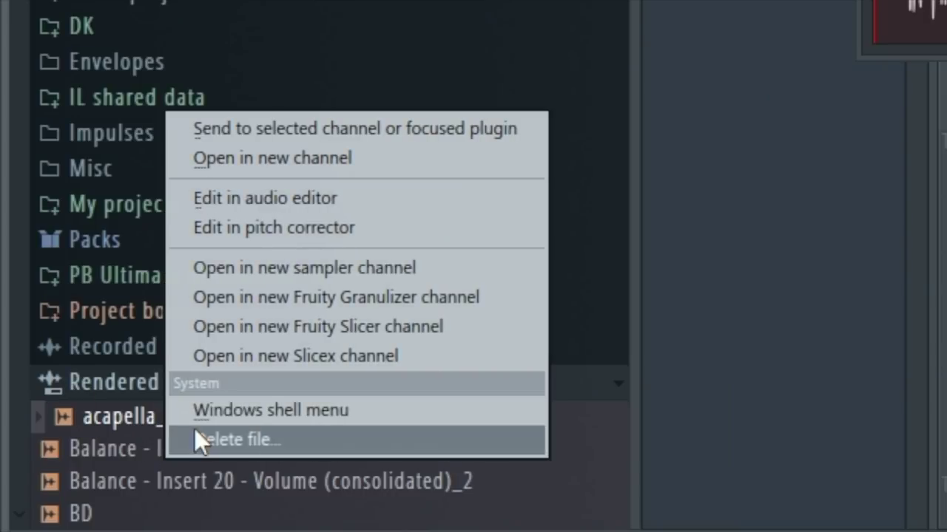
{"action": "left_click", "coordinate": [285, 420]}
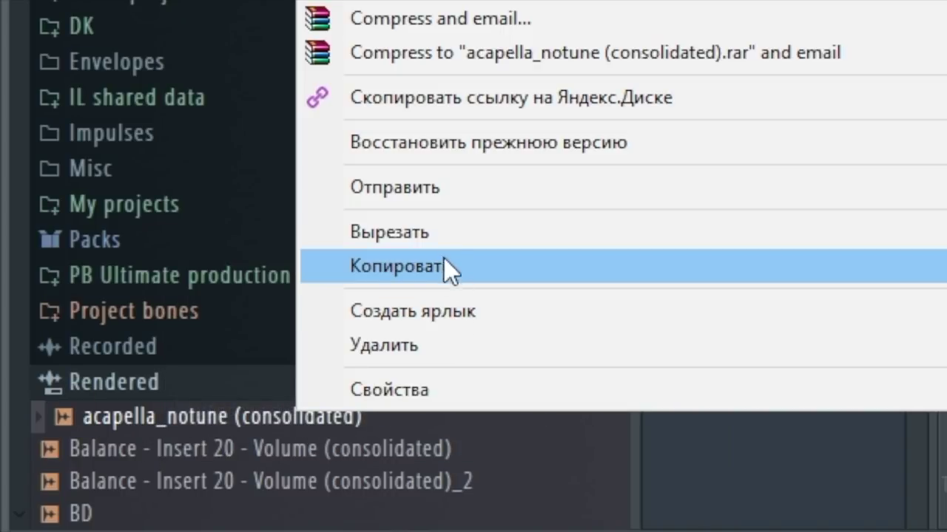
{"action": "left_click", "coordinate": [445, 243]}
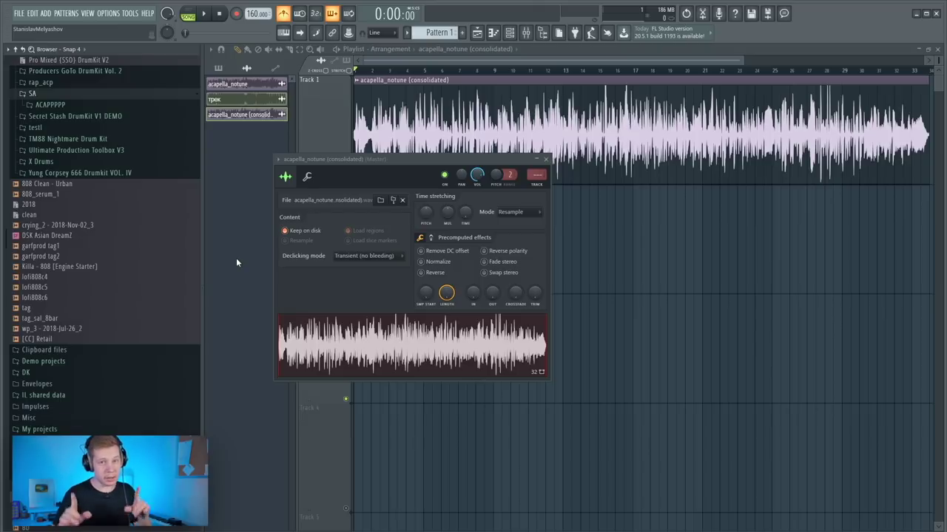
Open the SA folder in the file explorer and paste the consolidated acapella file into its ACAPPPPP subfolder.
{"action": "right_click", "coordinate": [33, 95]}
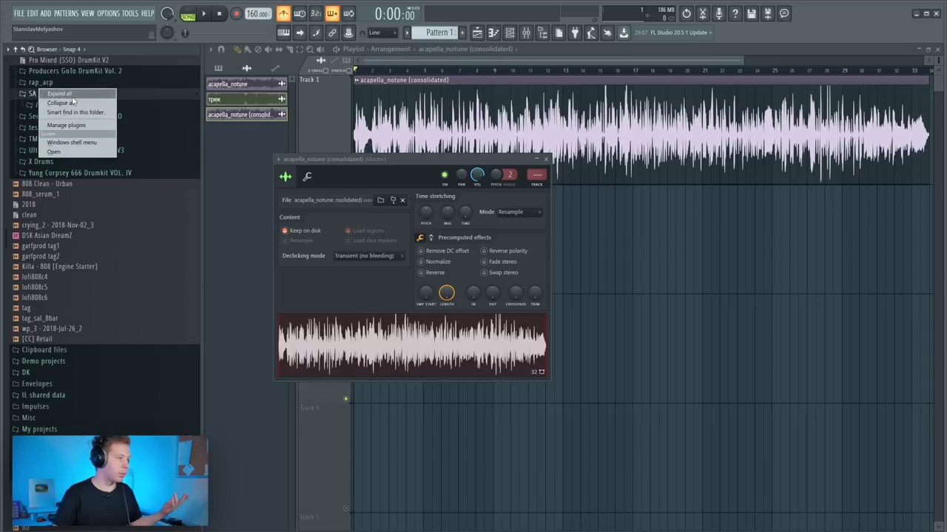
{"action": "left_click", "coordinate": [70, 154]}
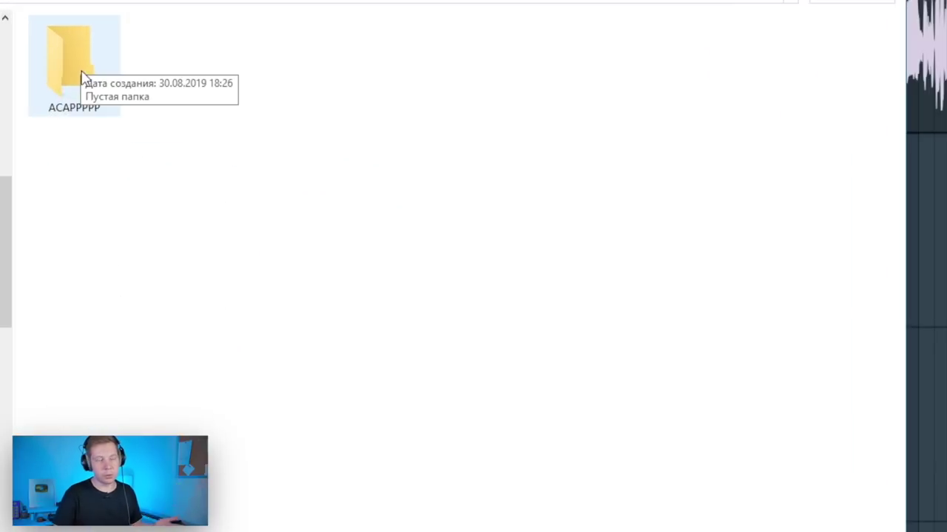
{"action": "double_click", "coordinate": [88, 63]}
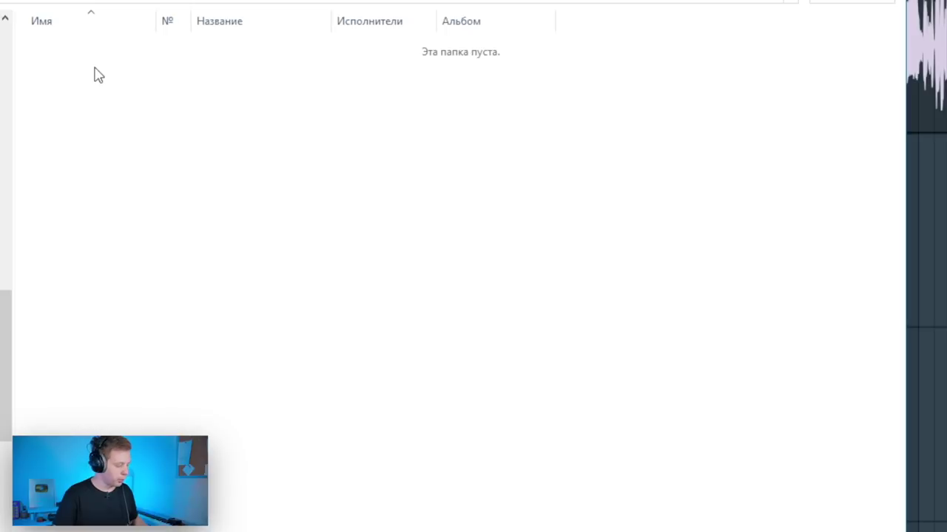
{"action": "key", "text": "ctrl+v"}
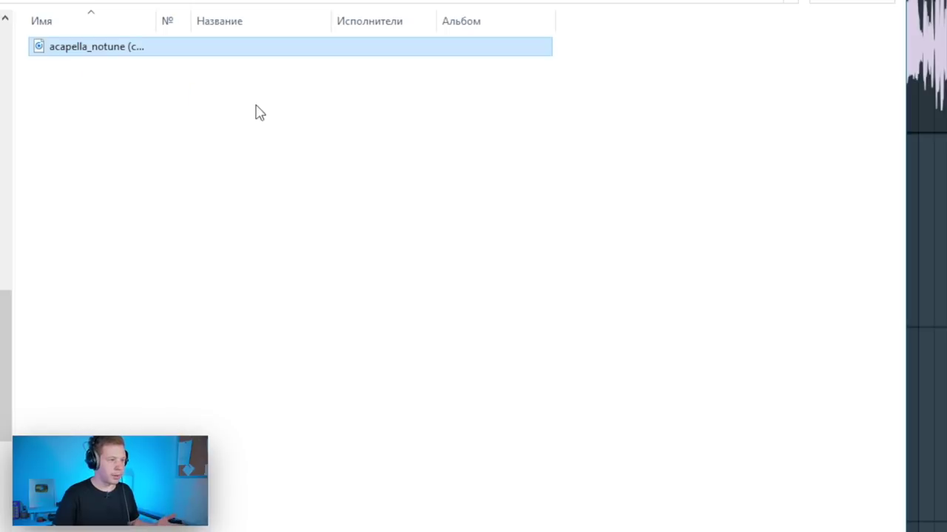
Rename the pasted acapella file as aca_160bpm_34bar.wav.
{"action": "left_click", "coordinate": [99, 51]}
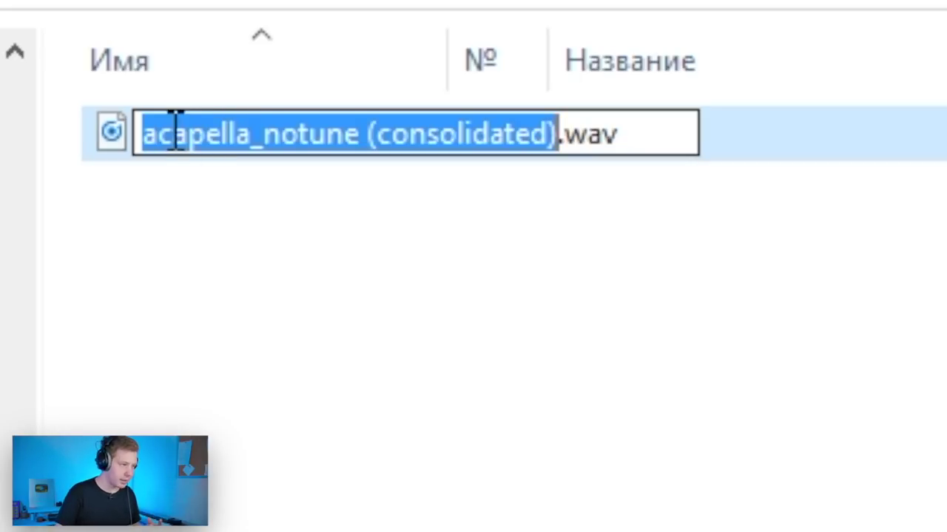
{"action": "left_click_drag", "start_coordinate": [196, 133], "coordinate": [559, 152]}
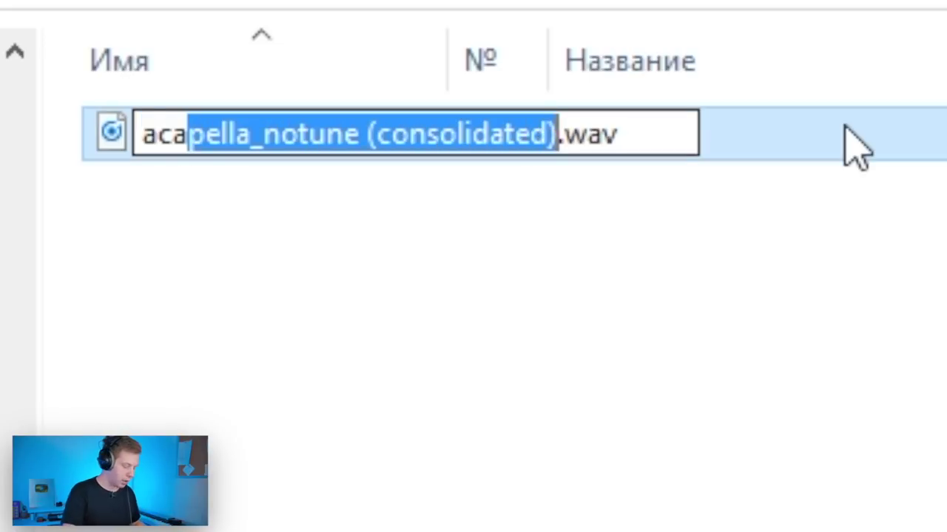
{"action": "type", "text": "_160b"}
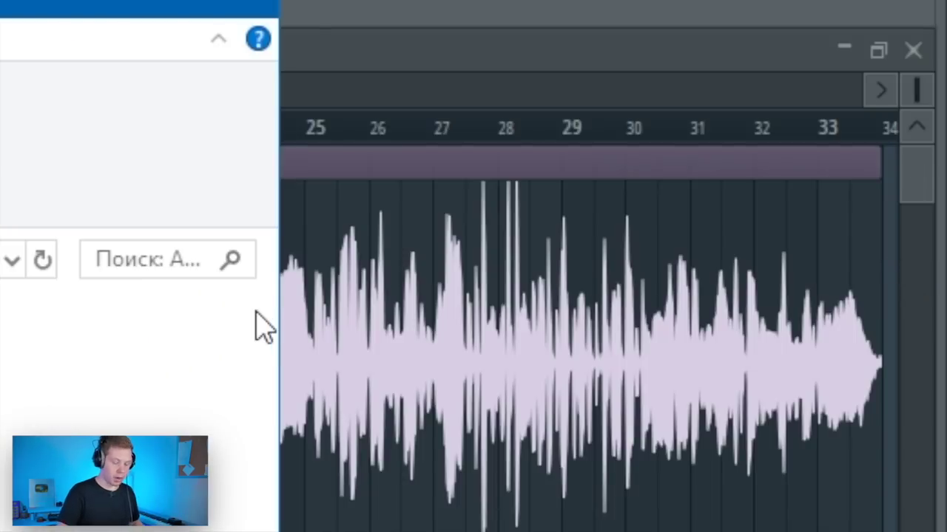
{"action": "type", "text": "34bar"}
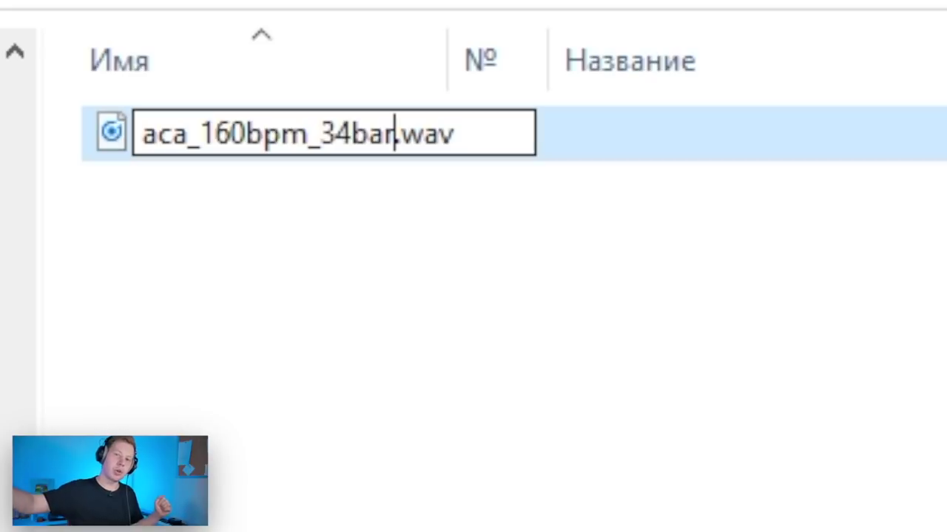
{"action": "key", "text": "Return"}
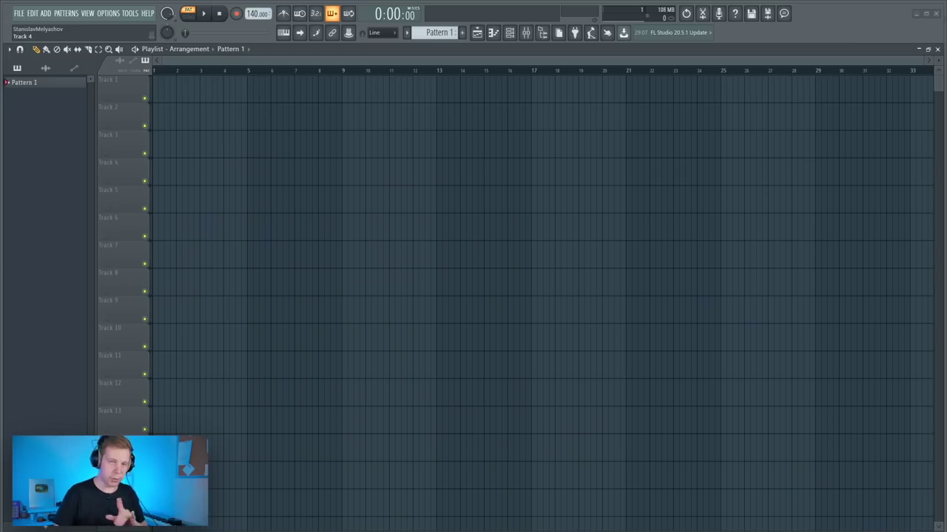
Add Akihabara_137 at bar 1 on Track 1 with its leading silence slipped out, and set the project tempo to 137.
{"action": "left_click_drag", "start_coordinate": [366, 227], "coordinate": [163, 98]}
{"action": "scroll", "coordinate": [162, 98], "scroll_direction": "up", "scroll_amount": 6}
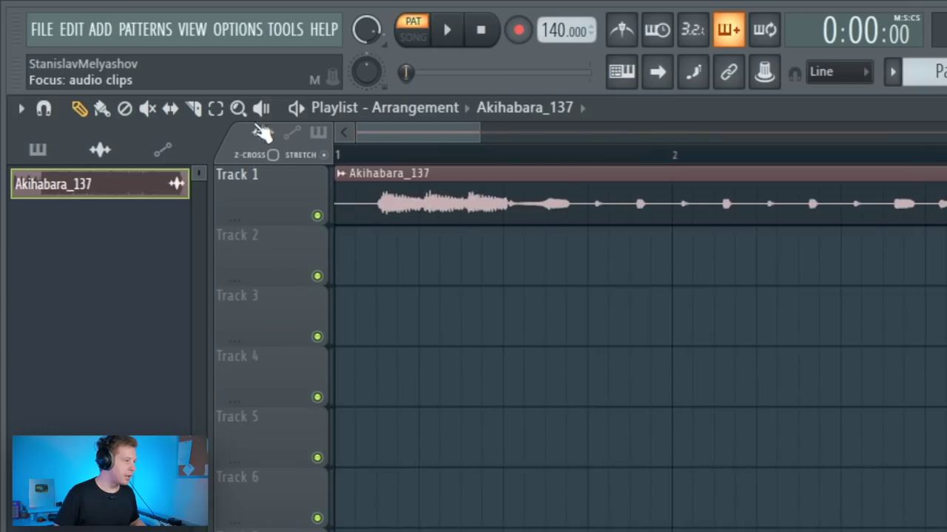
{"action": "left_click", "coordinate": [77, 49]}
{"action": "left_click_drag", "start_coordinate": [202, 83], "coordinate": [188, 91]}
{"action": "left_click_drag", "start_coordinate": [415, 200], "coordinate": [405, 201]}
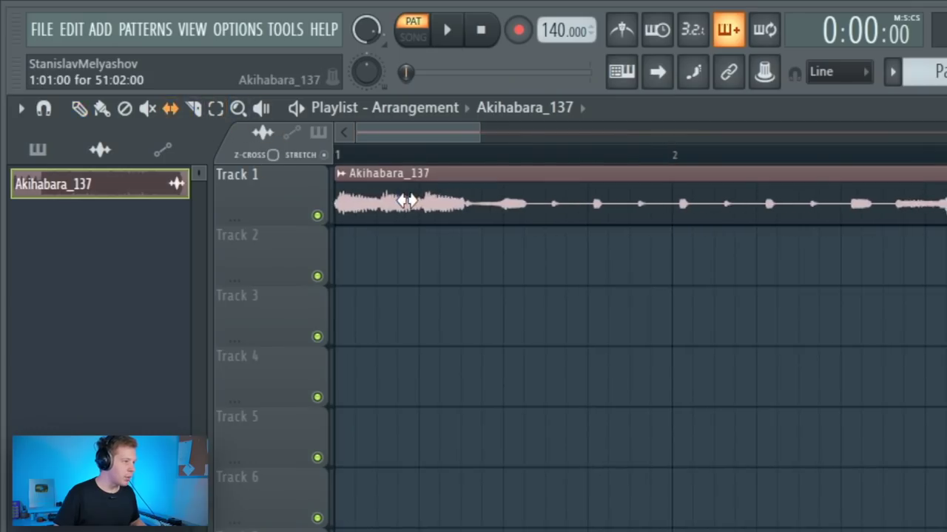
{"action": "left_click", "coordinate": [81, 110]}
{"action": "right_click", "coordinate": [647, 401]}
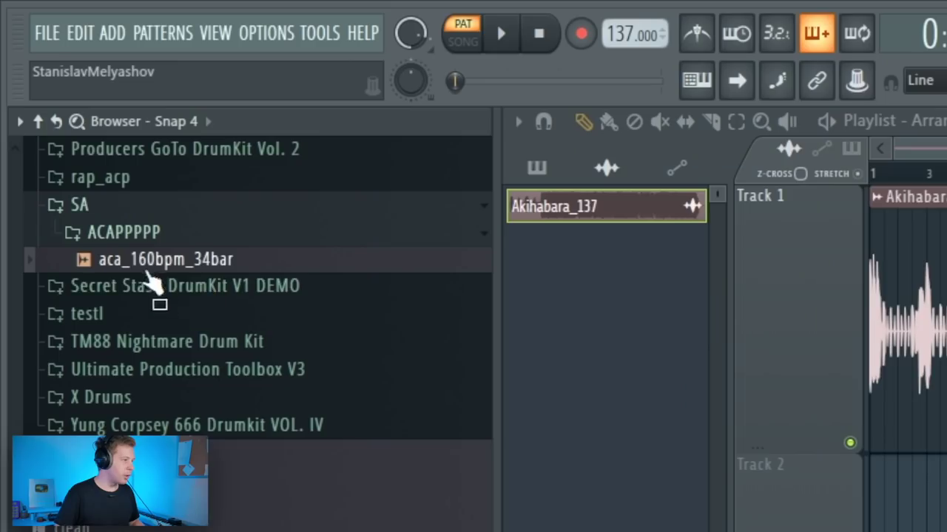
Place aca_160bpm_34bar from the ACAPPPPP folder at bar 1 on Track 2 and stretch its end to bar 34.
{"action": "left_click_drag", "start_coordinate": [62, 105], "coordinate": [516, 222]}
{"action": "left_click", "coordinate": [669, 31]}
{"action": "left_click_drag", "start_coordinate": [628, 317], "coordinate": [104, 276]}
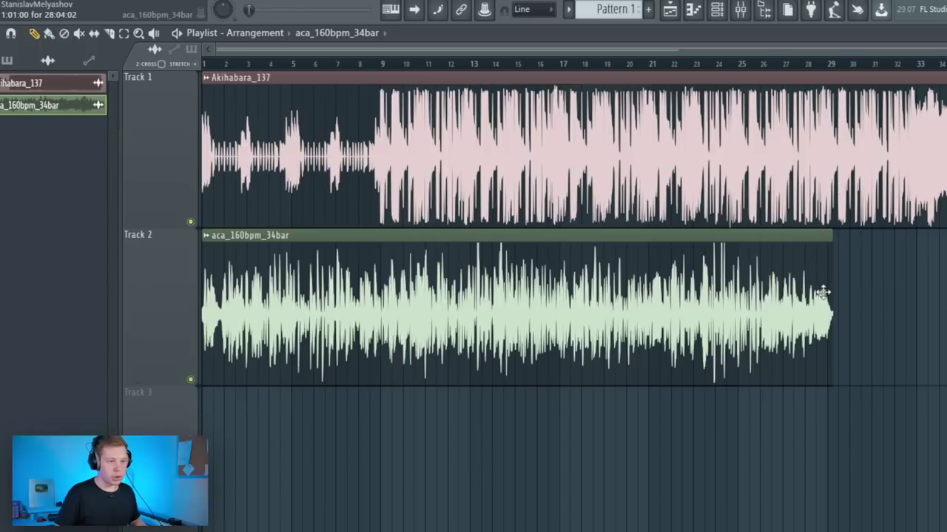
{"action": "left_click_drag", "start_coordinate": [822, 292], "coordinate": [935, 309]}
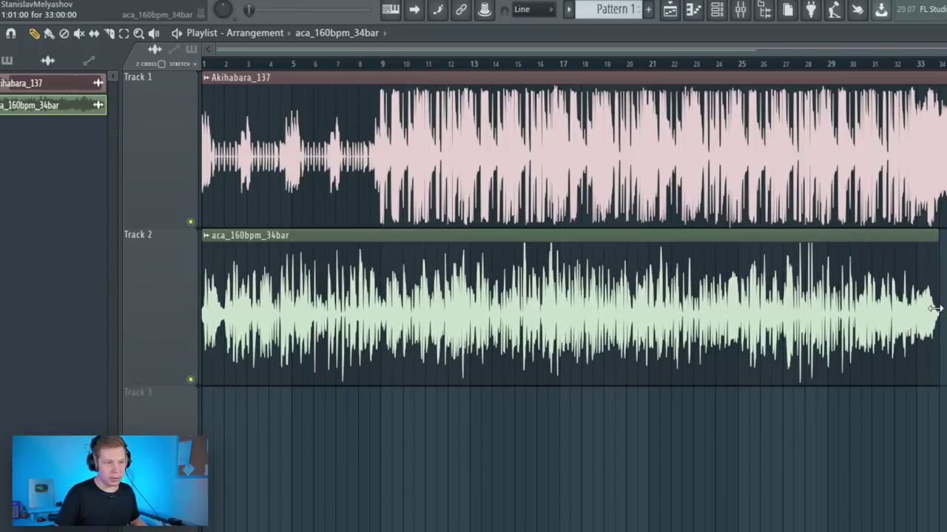
Set the time-stretching mode of the aca_160bpm_34bar clip to Auto and close its channel settings.
{"action": "double_click", "coordinate": [549, 299]}
{"action": "left_click", "coordinate": [405, 231]}
{"action": "left_click", "coordinate": [387, 366]}
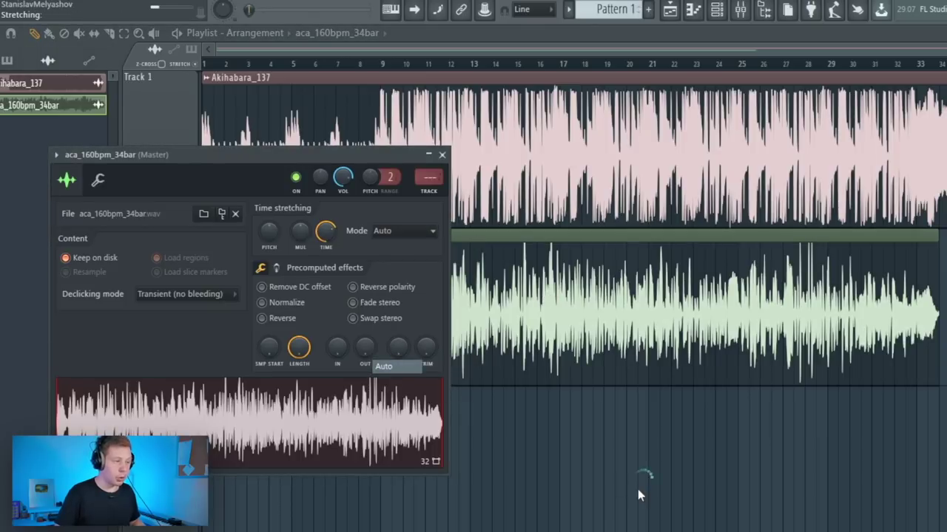
{"action": "key", "text": "Escape"}
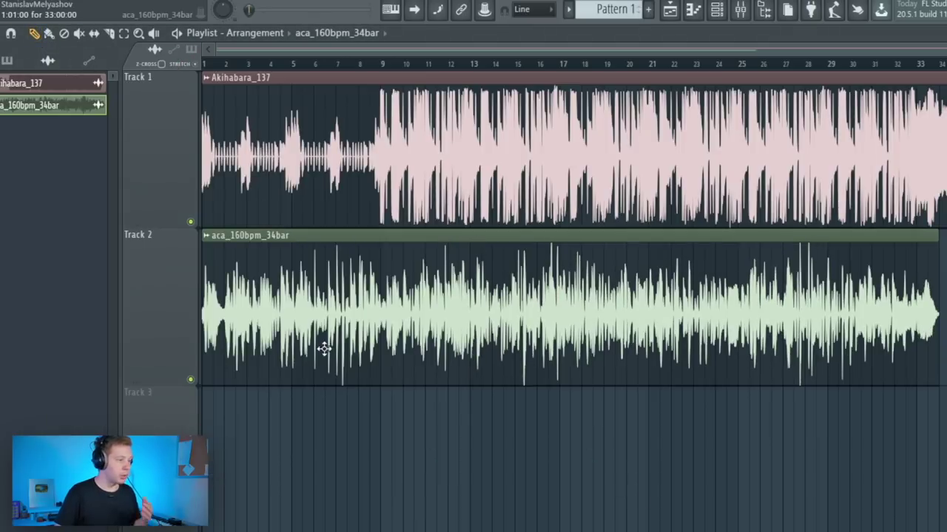
Move the aca_160bpm_34bar clip to start at bar 9 and play the arrangement from that bar.
{"action": "left_click_drag", "start_coordinate": [269, 311], "coordinate": [436, 315]}
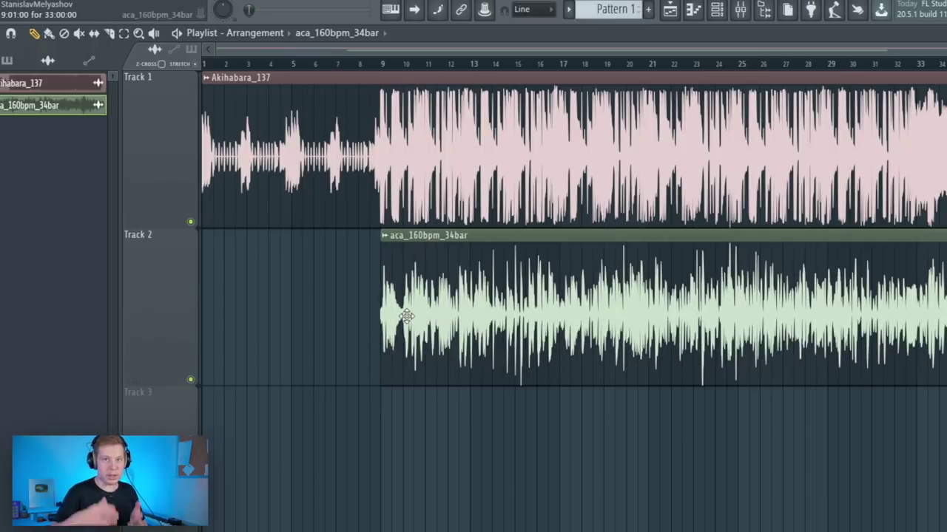
{"action": "left_click", "coordinate": [382, 64]}
{"action": "key", "text": "space"}
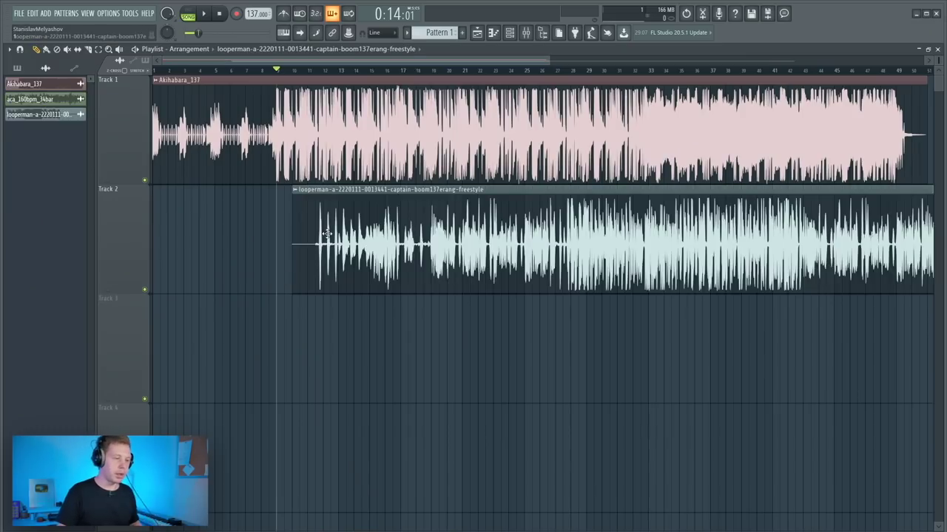
Move the looperman freestyle clip to bar 1, solo Track 2 and cut away the clip's opening up to about bar 9.5.
{"action": "left_click_drag", "start_coordinate": [327, 234], "coordinate": [221, 234]}
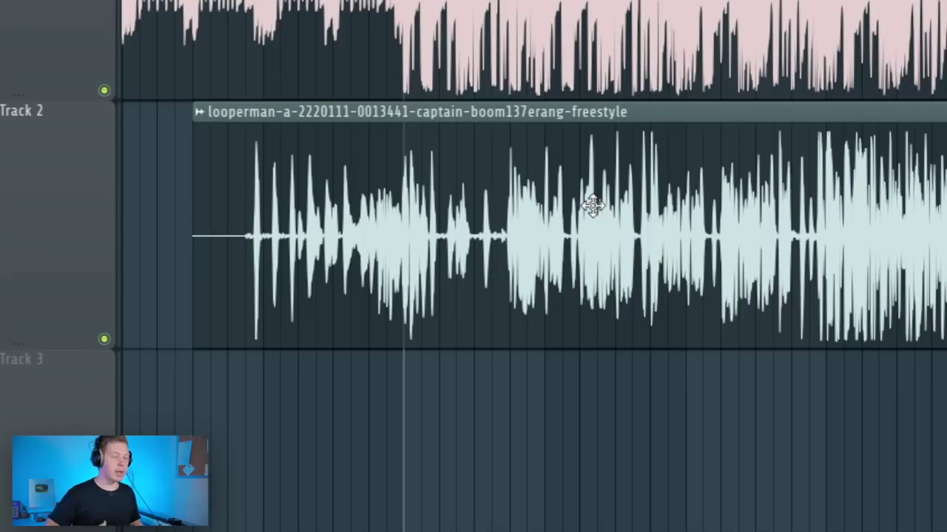
{"action": "left_click_drag", "start_coordinate": [680, 184], "coordinate": [539, 227]}
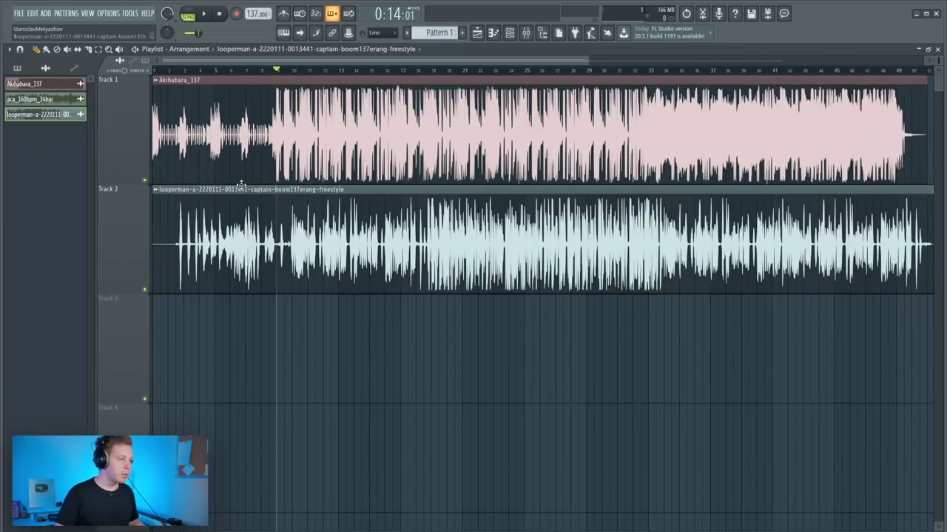
{"action": "right_click", "coordinate": [145, 290]}
{"action": "left_click", "coordinate": [300, 238]}
{"action": "left_click", "coordinate": [40, 51]}
{"action": "right_click", "coordinate": [255, 248]}
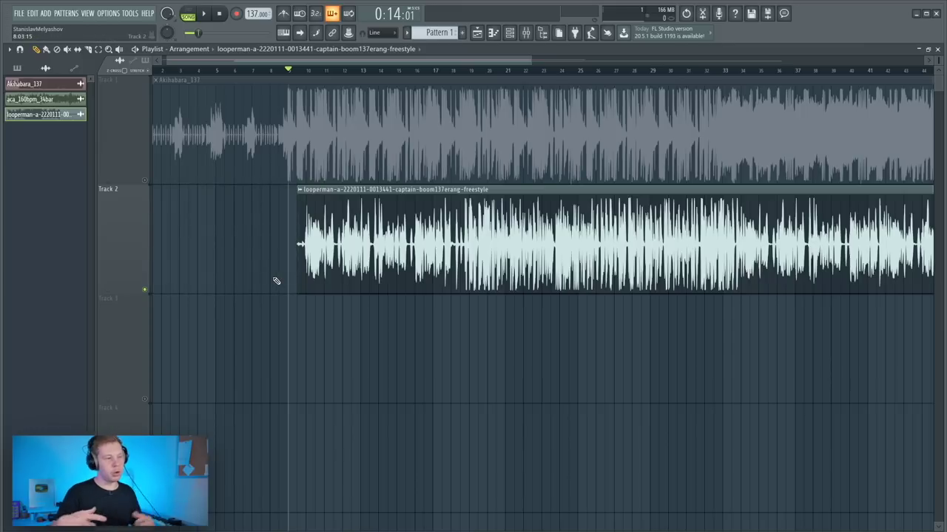
Shift the trimmed freestyle clip one bar later, play it from its first words near bar 11, and move it about two bars earlier.
{"action": "left_click_drag", "start_coordinate": [337, 274], "coordinate": [356, 274]}
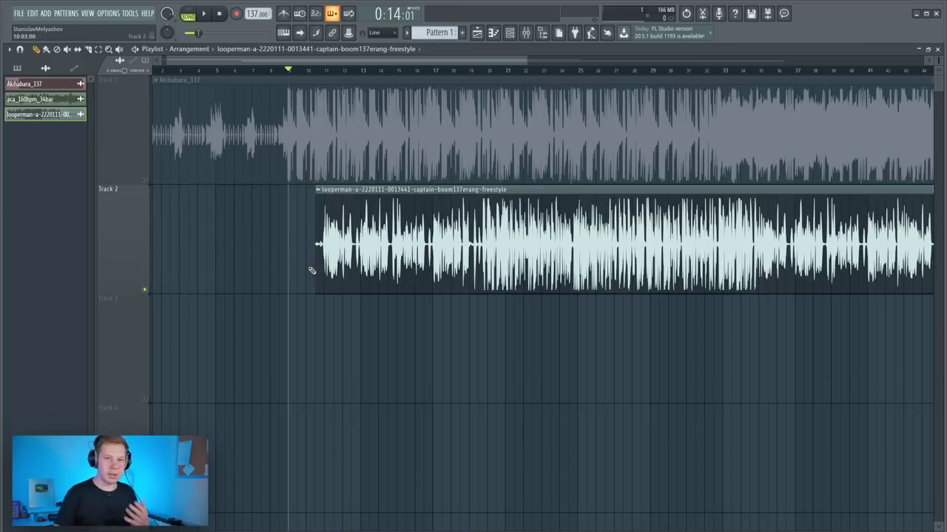
{"action": "scroll", "coordinate": [305, 241], "scroll_direction": "up", "scroll_amount": 2}
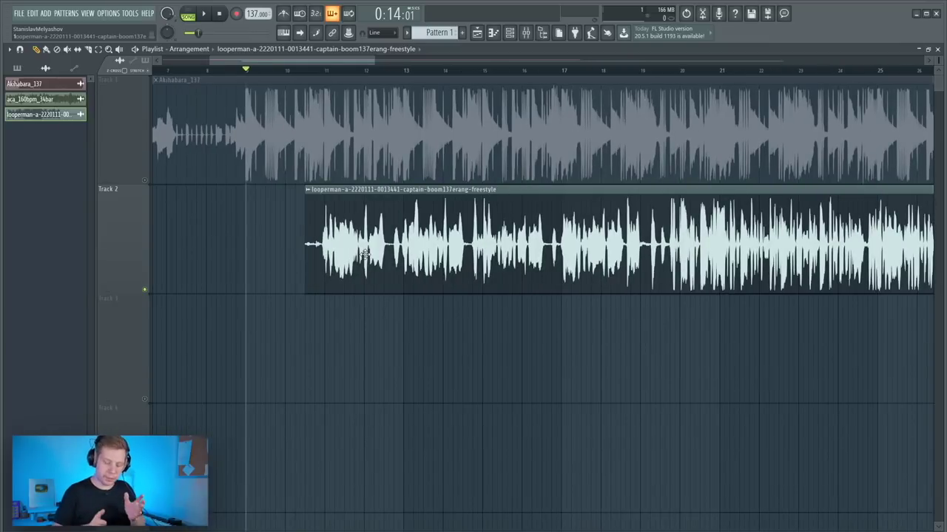
{"action": "left_click", "coordinate": [321, 67]}
{"action": "key", "text": "space"}
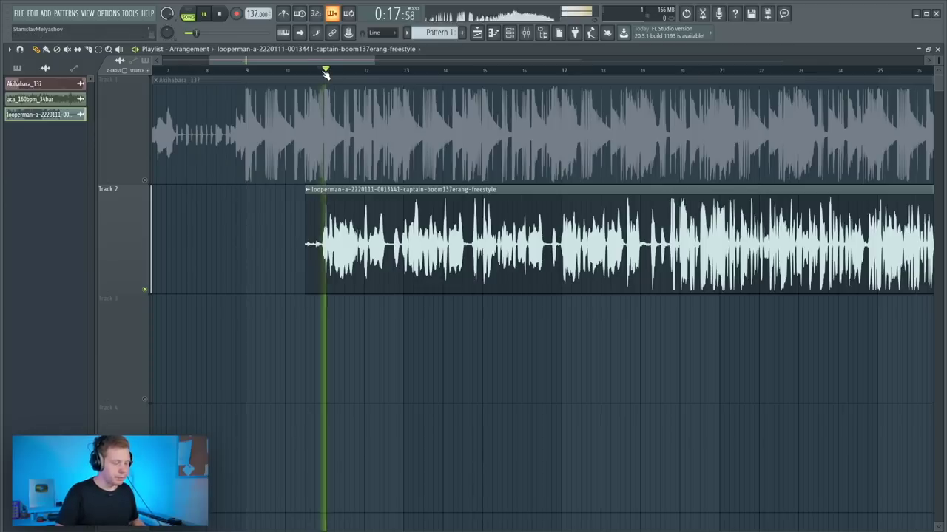
{"action": "key", "text": "space"}
{"action": "left_click_drag", "start_coordinate": [519, 238], "coordinate": [428, 238]}
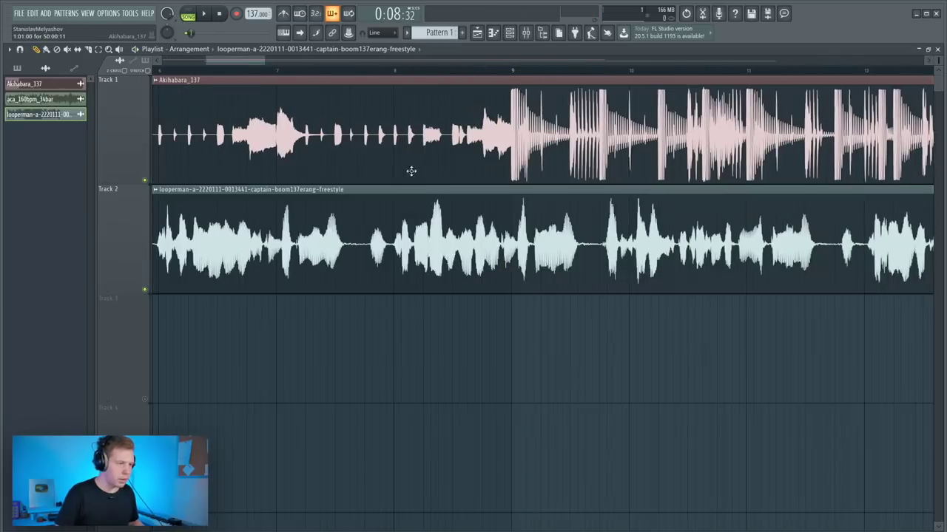
Shift the freestyle clip about three bars later so its vocals start at bar 9, and play it against the beat.
{"action": "left_click", "coordinate": [397, 70]}
{"action": "scroll", "coordinate": [486, 221], "scroll_direction": "down", "scroll_amount": 3}
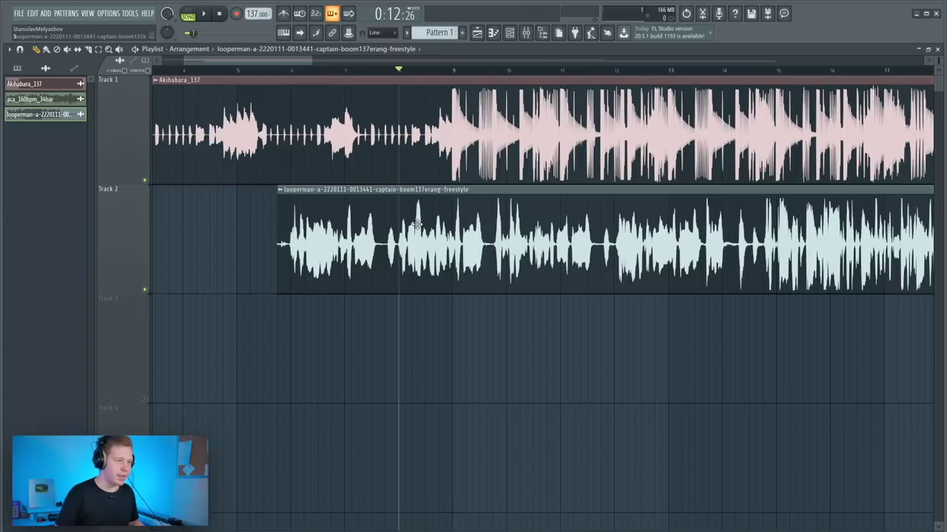
{"action": "left_click_drag", "start_coordinate": [417, 224], "coordinate": [555, 224]}
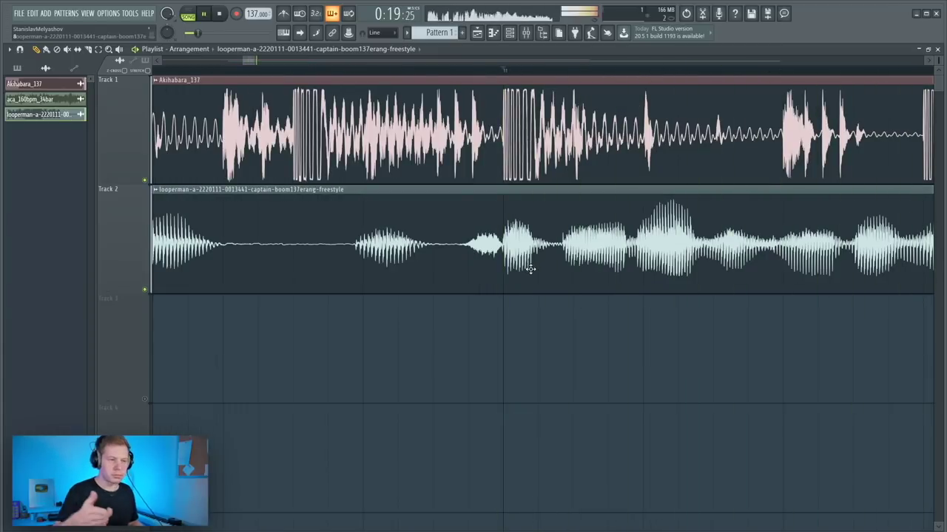
{"action": "scroll", "coordinate": [530, 269], "scroll_direction": "down", "scroll_amount": 8}
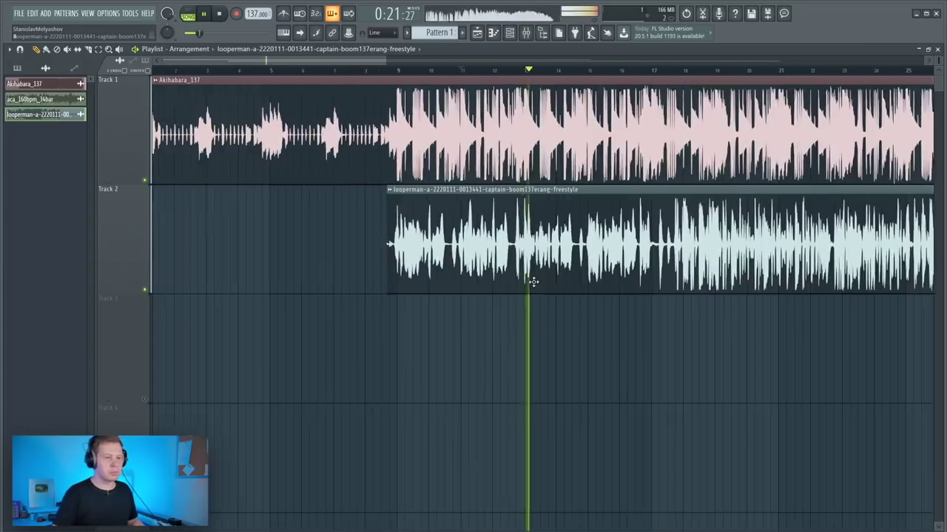
{"action": "key", "text": "space"}
Play the arrangement from around bar 17 to examine how the freestyle vocals sit on the beat.
{"action": "scroll", "coordinate": [400, 111], "scroll_direction": "up", "scroll_amount": 5}
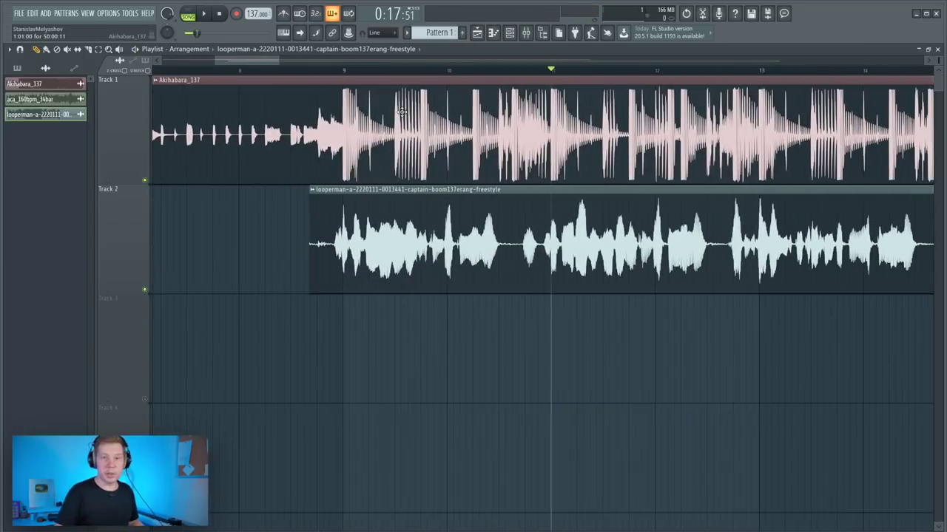
{"action": "scroll", "coordinate": [364, 163], "scroll_direction": "up", "scroll_amount": 4}
{"action": "left_click", "coordinate": [457, 71]}
{"action": "scroll", "coordinate": [547, 244], "scroll_direction": "down", "scroll_amount": 9}
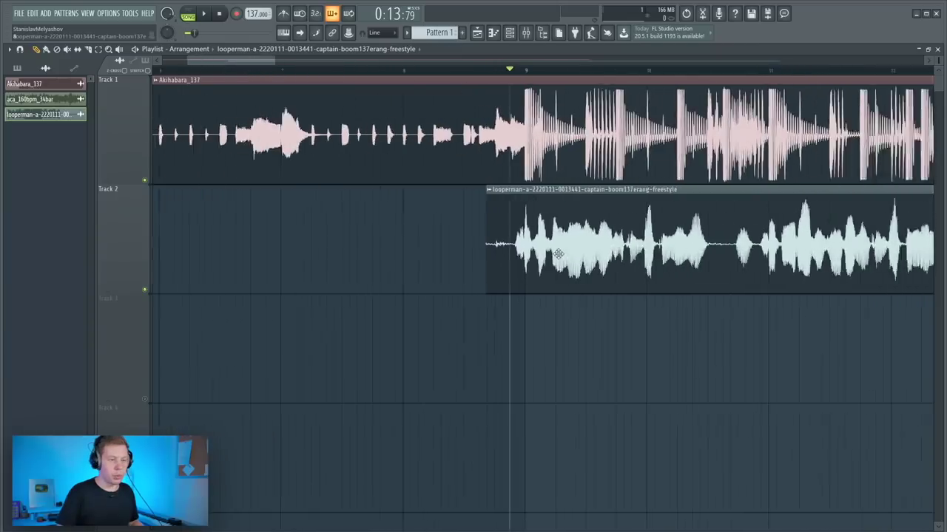
{"action": "left_click", "coordinate": [485, 71]}
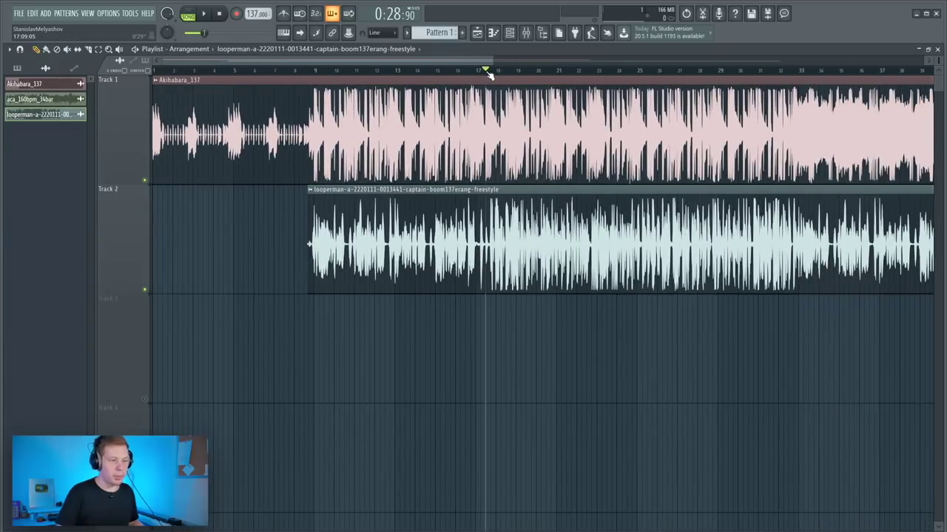
{"action": "key", "text": "space"}
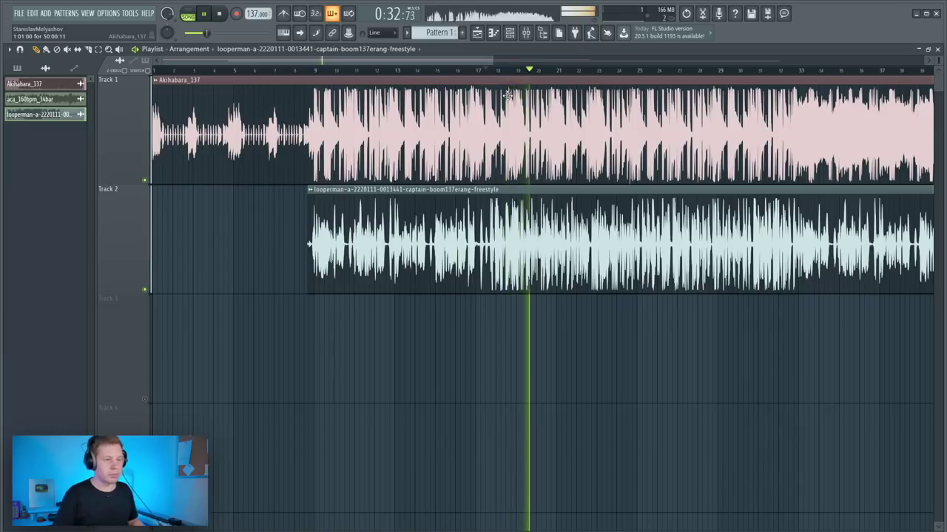
{"action": "scroll", "coordinate": [410, 224], "scroll_direction": "down", "scroll_amount": 5}
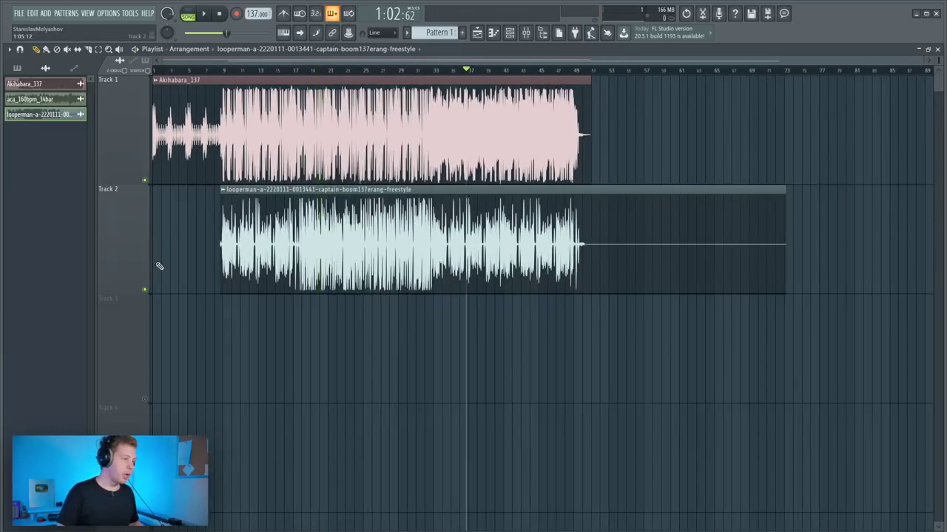
Slice the beat and freestyle clips at bar 9 and delete the parts before the cut.
{"action": "scroll", "coordinate": [156, 266], "scroll_direction": "up", "scroll_amount": 7}
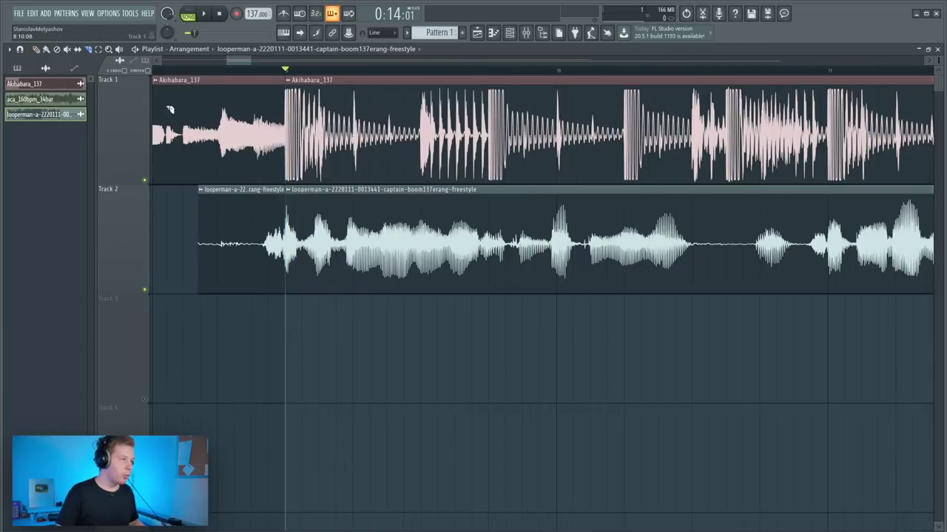
{"action": "right_click", "coordinate": [244, 153]}
{"action": "right_click", "coordinate": [274, 235]}
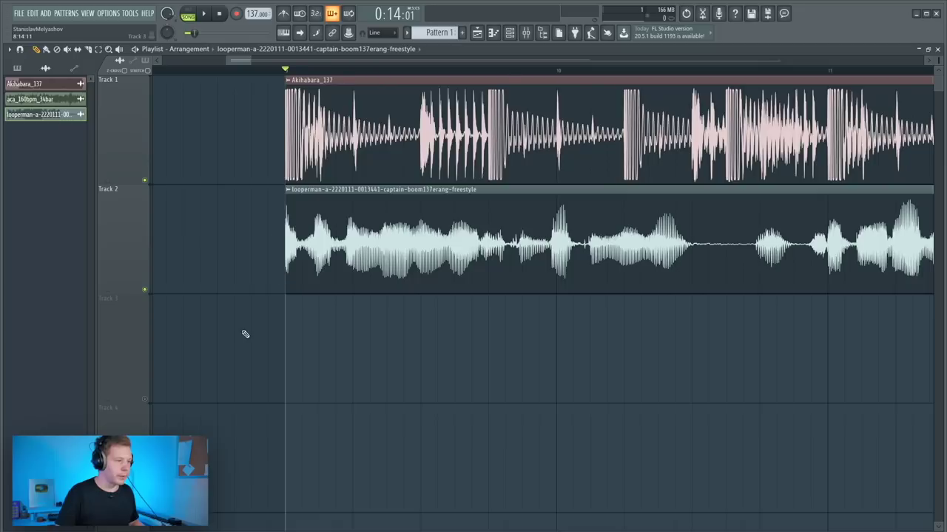
Move the trimmed beat and freestyle clips together so both start at bar 1, and clear the selection.
{"action": "scroll", "coordinate": [251, 292], "scroll_direction": "down", "scroll_amount": 8}
{"action": "key", "text": "ctrl+a"}
{"action": "left_click_drag", "start_coordinate": [330, 236], "coordinate": [234, 236]}
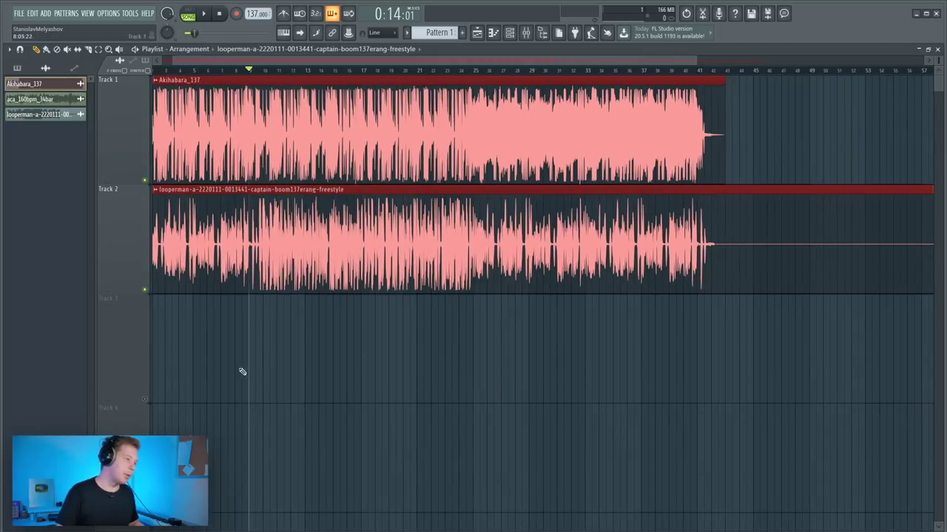
{"action": "left_click", "coordinate": [234, 356], "text": "ctrl"}
Delete the Akihabara_137 beat clip and cut away the freestyle clip's end after bar 41.
{"action": "right_click", "coordinate": [267, 124]}
{"action": "scroll", "coordinate": [820, 184], "scroll_direction": "up", "scroll_amount": 4}
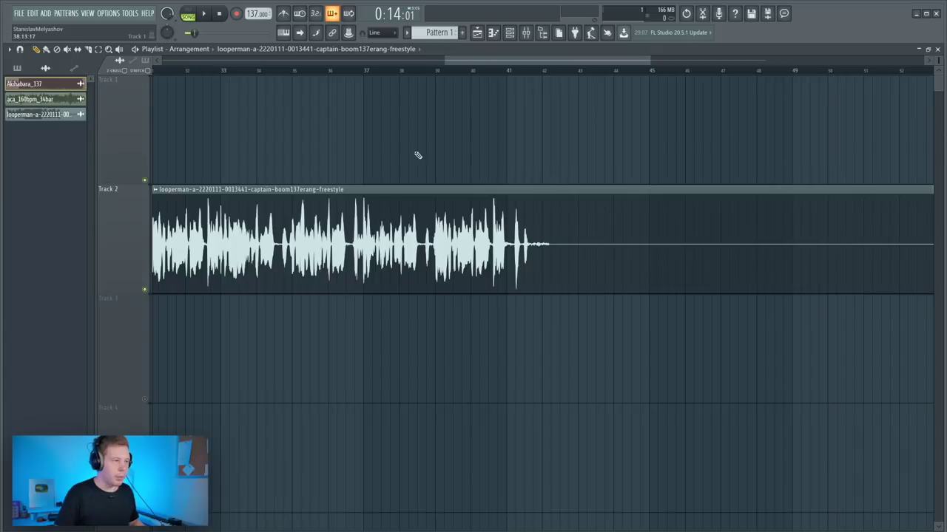
{"action": "scroll", "coordinate": [350, 73], "scroll_direction": "up", "scroll_amount": 5}
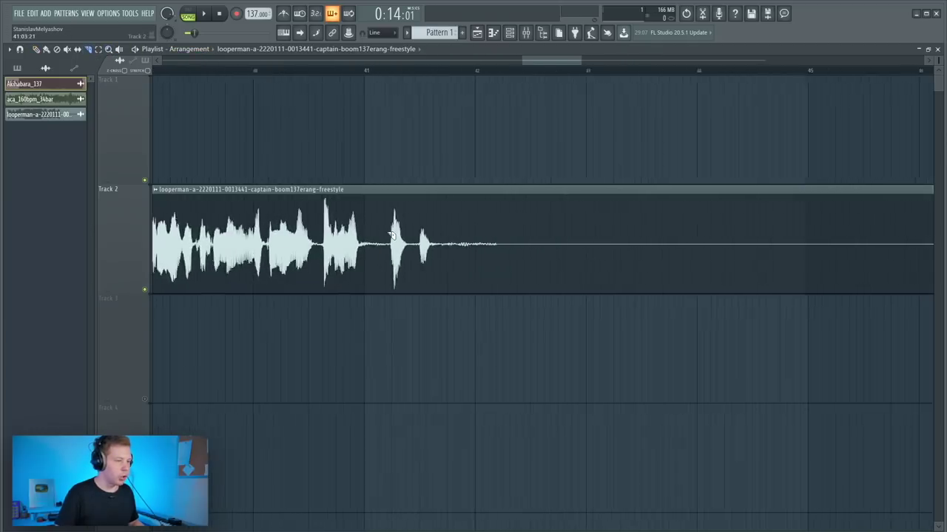
{"action": "scroll", "coordinate": [243, 137], "scroll_direction": "down", "scroll_amount": 8}
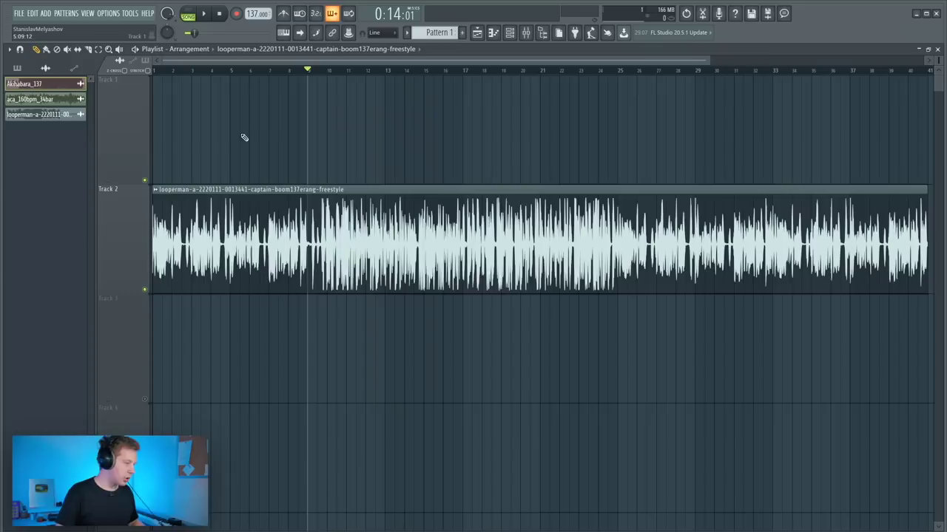
Consolidate the trimmed freestyle clip into a new audio file.
{"action": "key", "text": "ctrl+a"}
{"action": "key", "text": "ctrl+alt+c"}
{"action": "key", "text": "Return"}
{"action": "right_click", "coordinate": [286, 334]}
Locate the consolidated freestyle clip's audio file in the Rendered folder and copy it.
{"action": "double_click", "coordinate": [263, 228]}
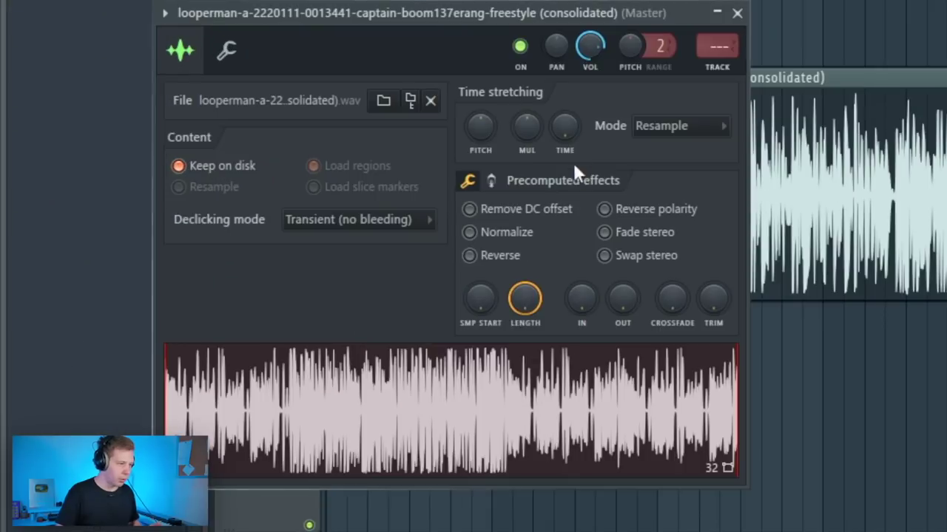
{"action": "left_click", "coordinate": [411, 100]}
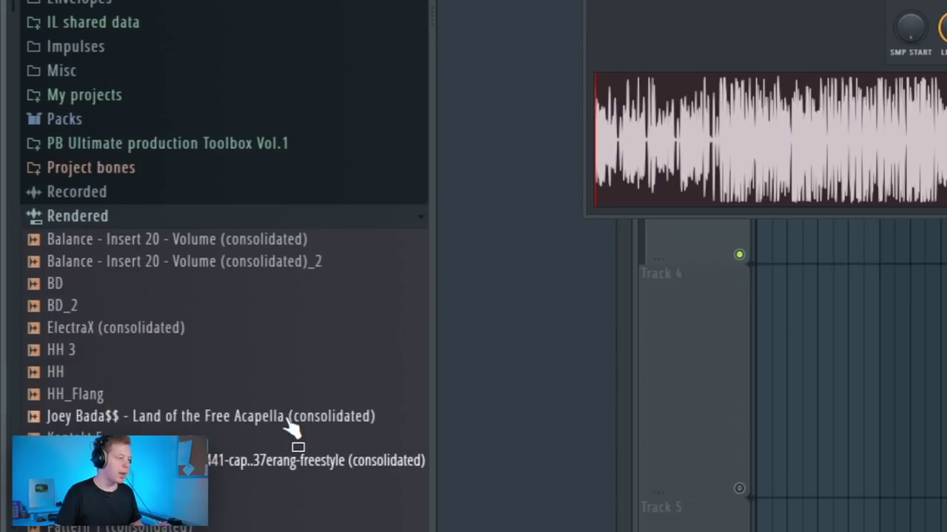
{"action": "right_click", "coordinate": [144, 457]}
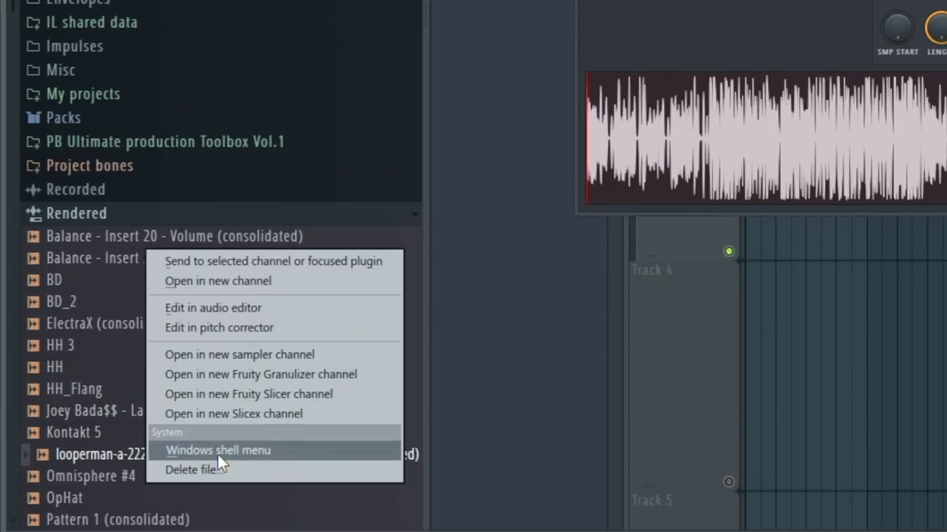
{"action": "left_click", "coordinate": [217, 453]}
{"action": "left_click", "coordinate": [296, 341]}
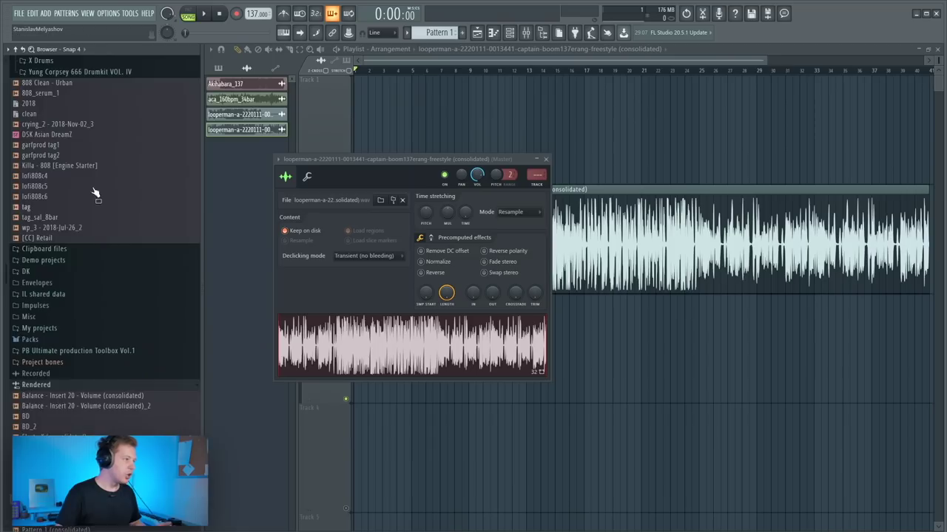
Open the ACAPPPPP folder inside SA in Windows Explorer and paste the consolidated freestyle file there.
{"action": "scroll", "coordinate": [90, 192], "scroll_direction": "up", "scroll_amount": 14}
{"action": "scroll", "coordinate": [85, 244], "scroll_direction": "down", "scroll_amount": 3}
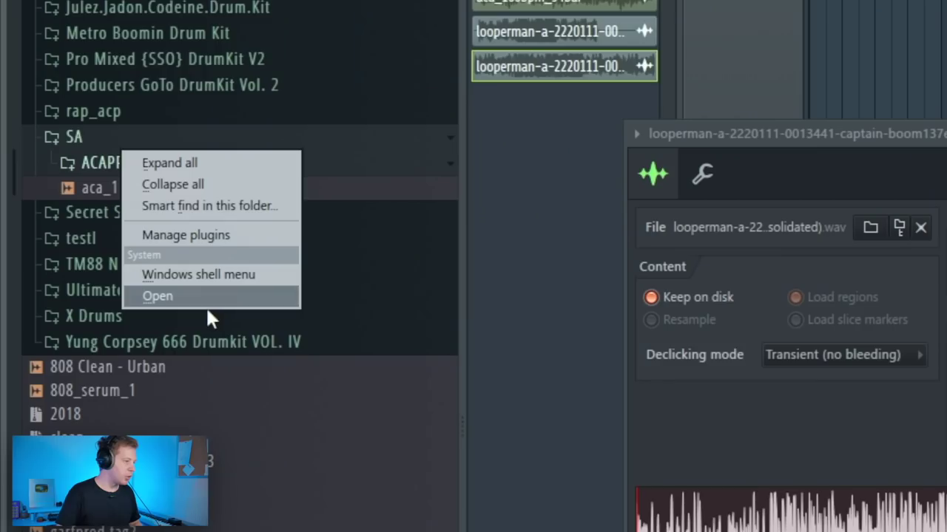
{"action": "left_click", "coordinate": [207, 300]}
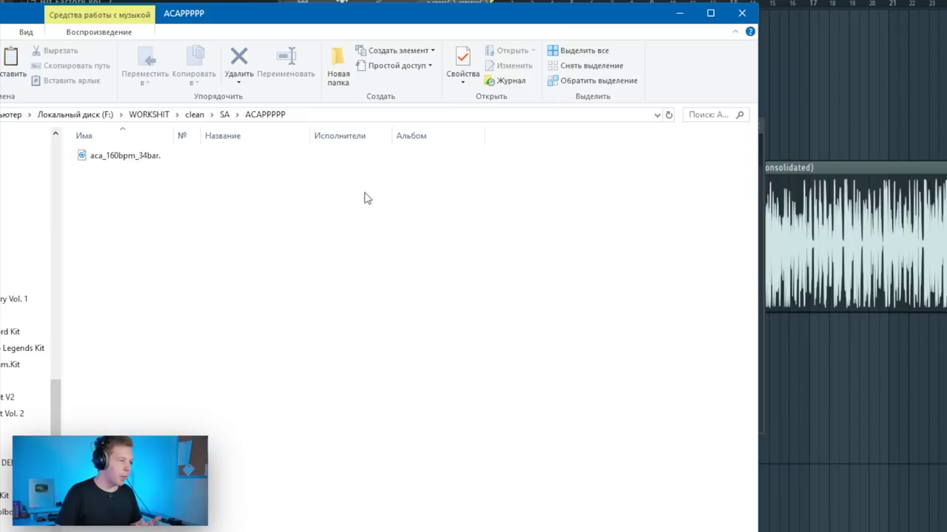
{"action": "right_click", "coordinate": [363, 196]}
{"action": "left_click", "coordinate": [403, 287]}
Rename the pasted file as loop137bpm_41bar.wav, return to FL Studio and reopen the browser to refresh its listing.
{"action": "key", "text": "F2"}
{"action": "left_click_drag", "start_coordinate": [203, 90], "coordinate": [726, 120]}
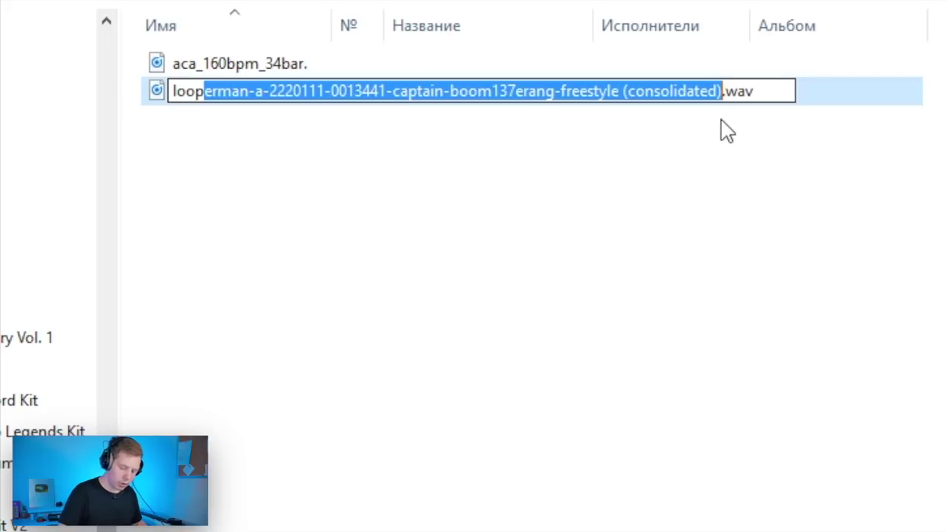
{"action": "type", "text": "137"}
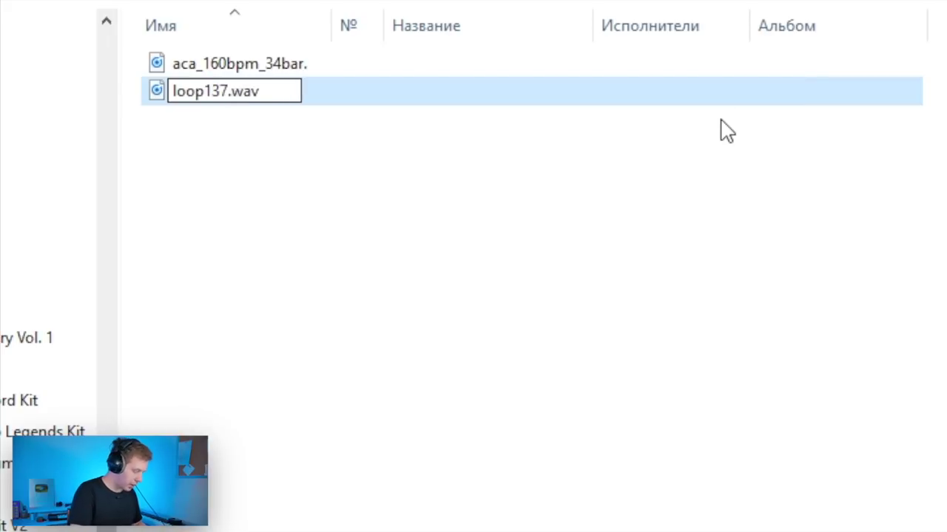
{"action": "type", "text": "bpm_41bar"}
{"action": "key", "text": "Return"}
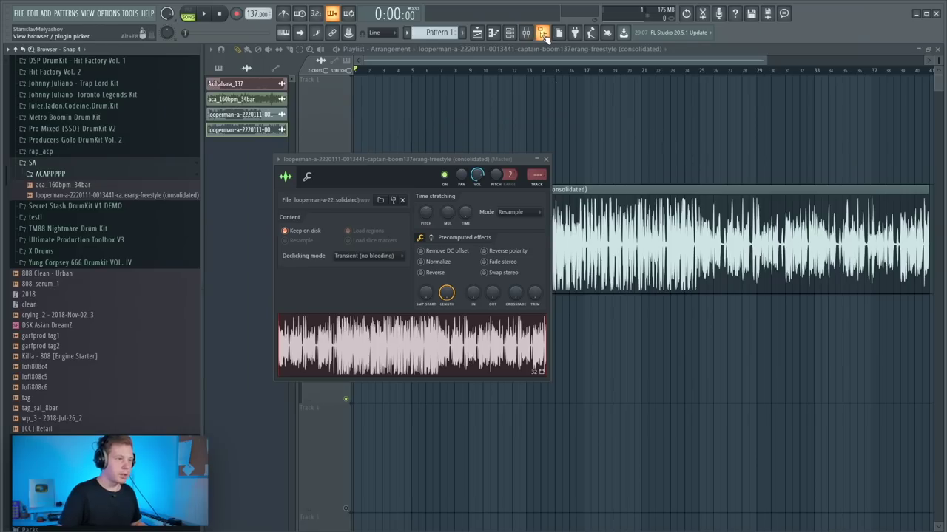
{"action": "left_click", "coordinate": [544, 35]}
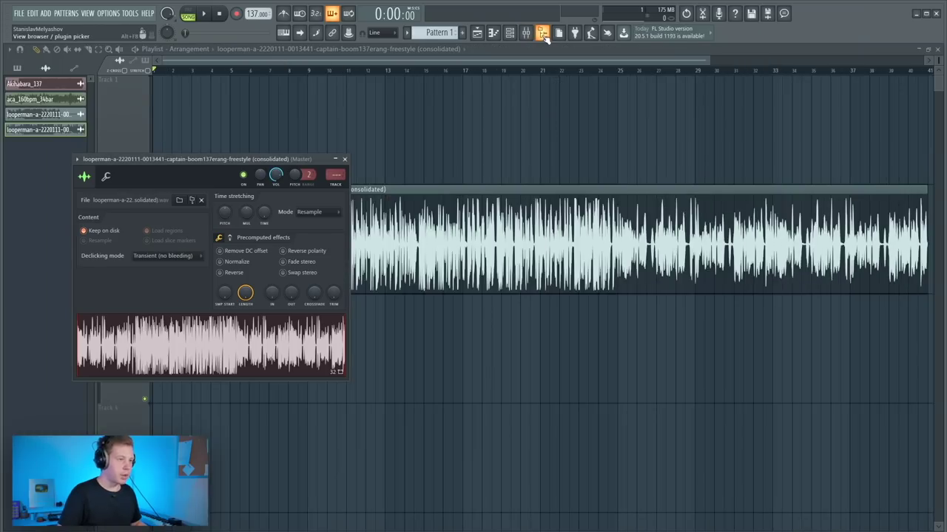
{"action": "left_click", "coordinate": [542, 33]}
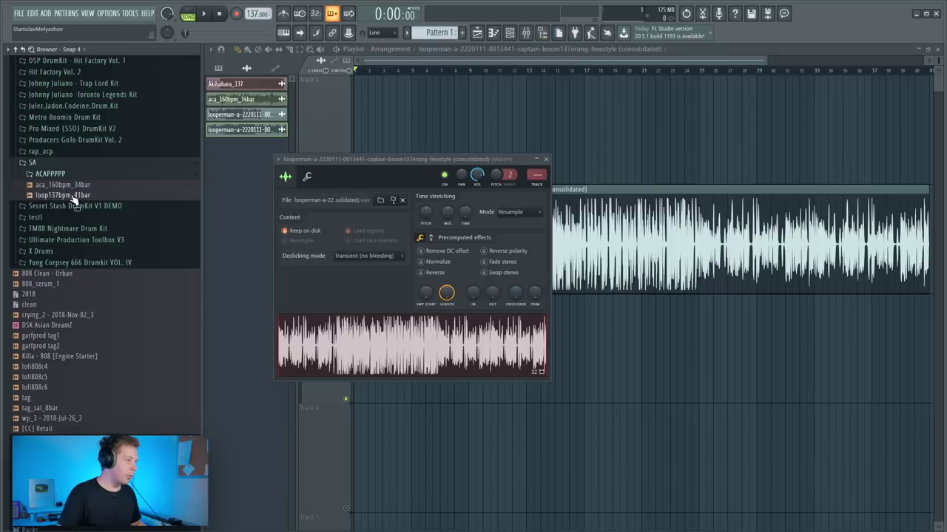
Start a new project and move the full_beat_140_Amster clip to the beginning of Track 1.
{"action": "left_click", "coordinate": [19, 15]}
{"action": "left_click", "coordinate": [30, 27]}
{"action": "left_click", "coordinate": [477, 295]}
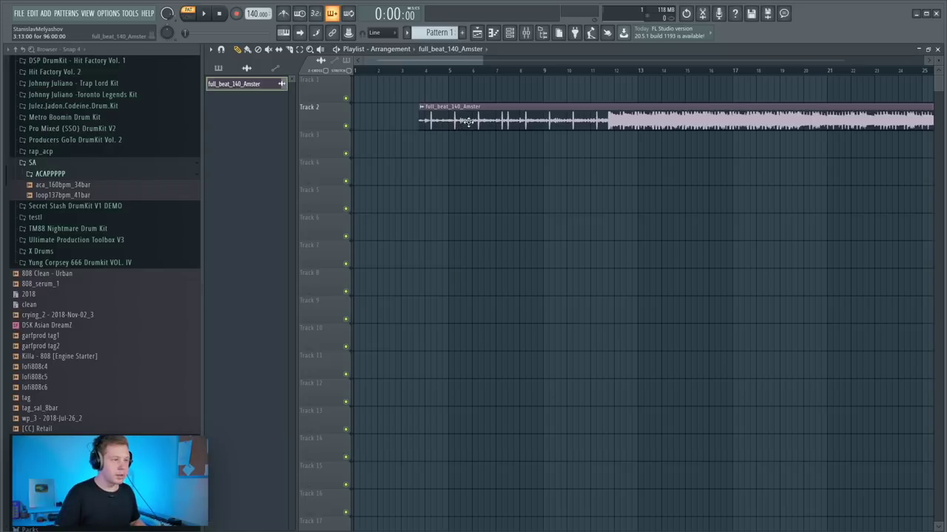
{"action": "left_click_drag", "start_coordinate": [424, 106], "coordinate": [359, 77]}
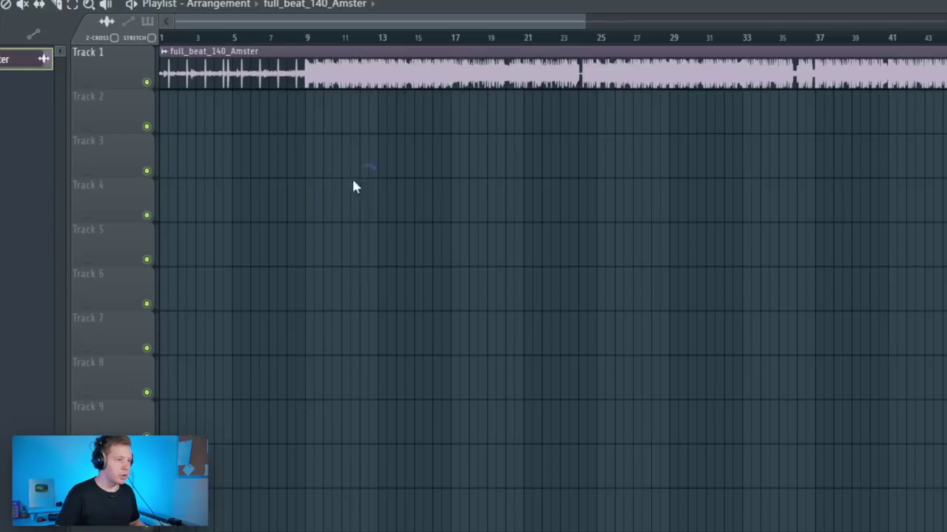
Place loop137bpm_41bar on Track 3 at bar 1 and time-stretch the clip to end at bar 41.
{"action": "left_click_drag", "start_coordinate": [351, 178], "coordinate": [349, 167]}
{"action": "left_click_drag", "start_coordinate": [403, 157], "coordinate": [285, 157]}
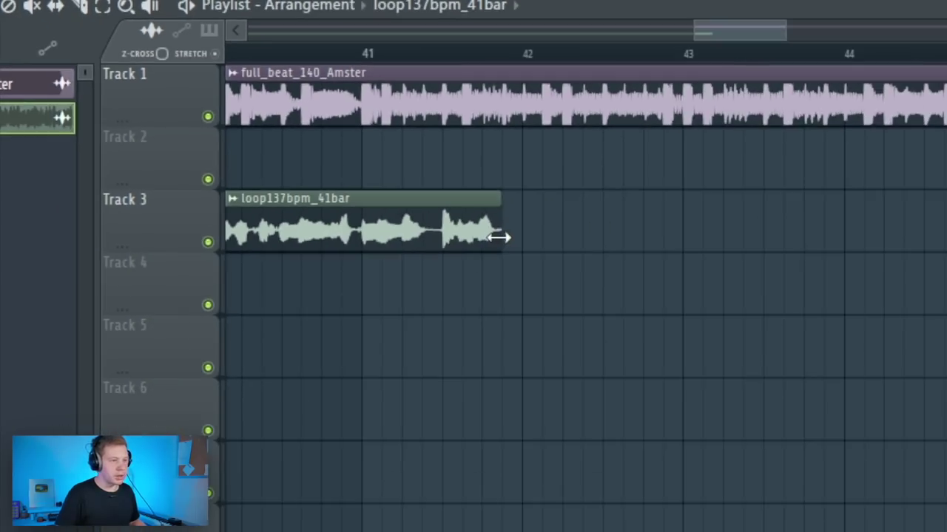
{"action": "left_click_drag", "start_coordinate": [805, 377], "coordinate": [575, 373]}
{"action": "left_click_drag", "start_coordinate": [362, 235], "coordinate": [361, 239]}
{"action": "right_click", "coordinate": [507, 341], "text": "ctrl"}
Move the stretched loop137bpm_41bar clip to start at bar 9 and play the arrangement from that bar.
{"action": "left_click_drag", "start_coordinate": [390, 342], "coordinate": [439, 343]}
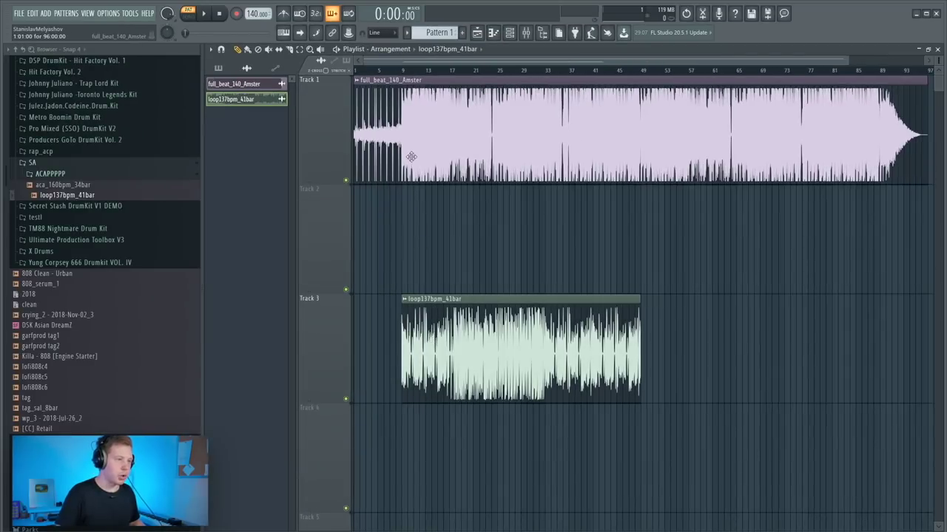
{"action": "left_click", "coordinate": [404, 73]}
{"action": "key", "text": "space"}
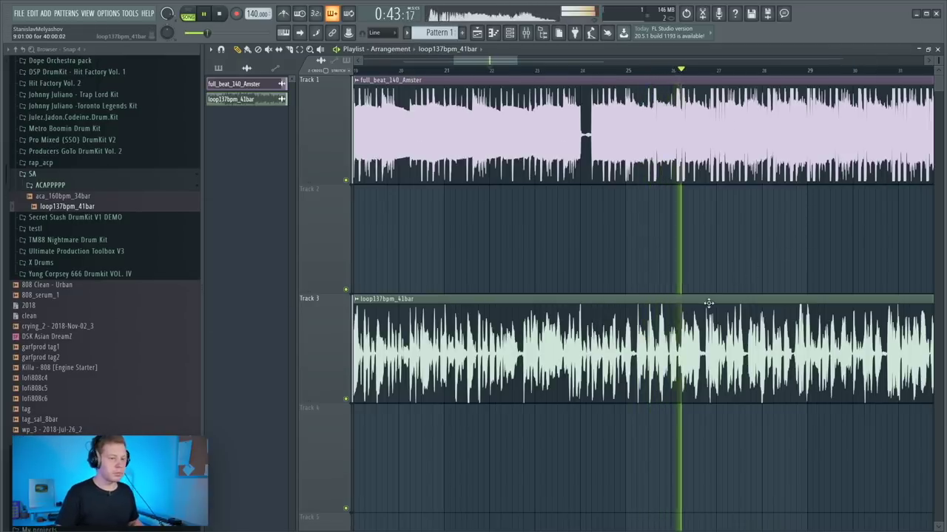
{"action": "scroll", "coordinate": [778, 273], "scroll_direction": "down", "scroll_amount": 3}
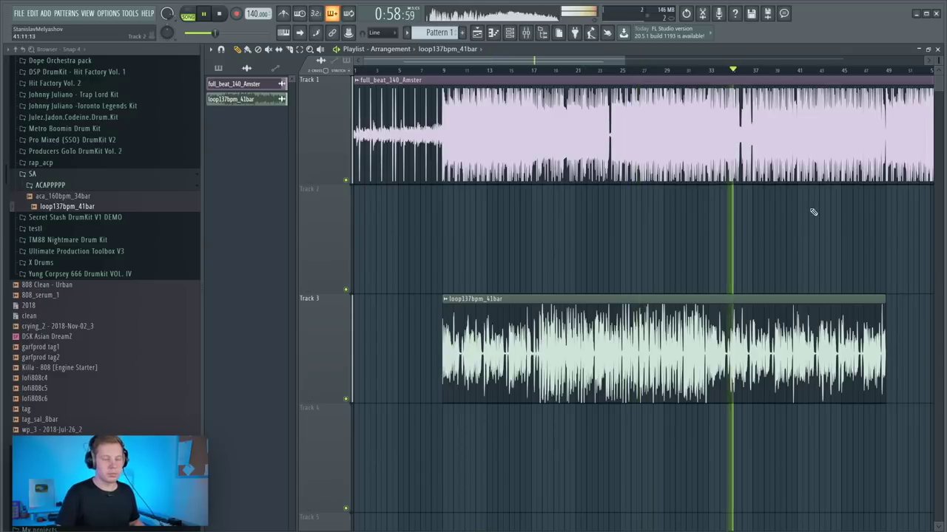
{"action": "scroll", "coordinate": [735, 262], "scroll_direction": "up", "scroll_amount": 3}
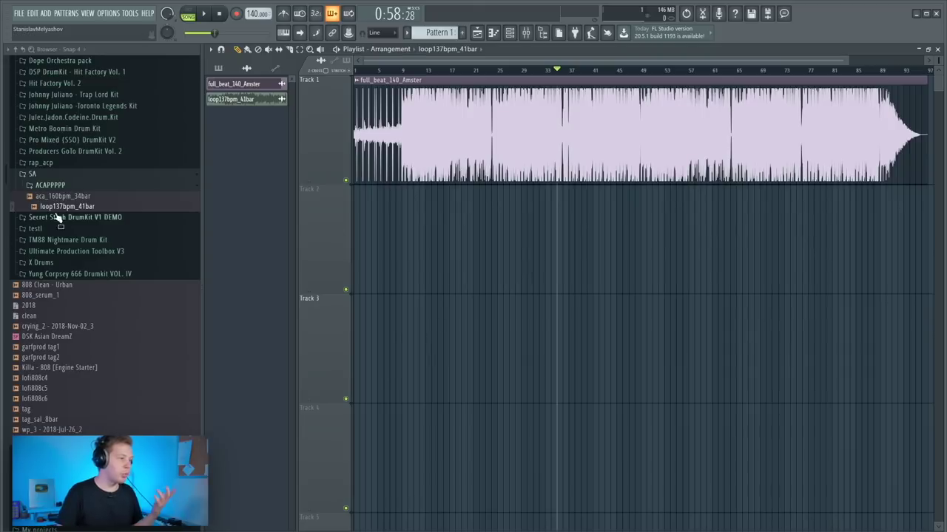
Add aca_160bpm_34bar to Track 2, stretched to 33 bars long and starting at bar 9.
{"action": "left_click_drag", "start_coordinate": [63, 196], "coordinate": [294, 261]}
{"action": "scroll", "coordinate": [542, 274], "scroll_direction": "up", "scroll_amount": 5}
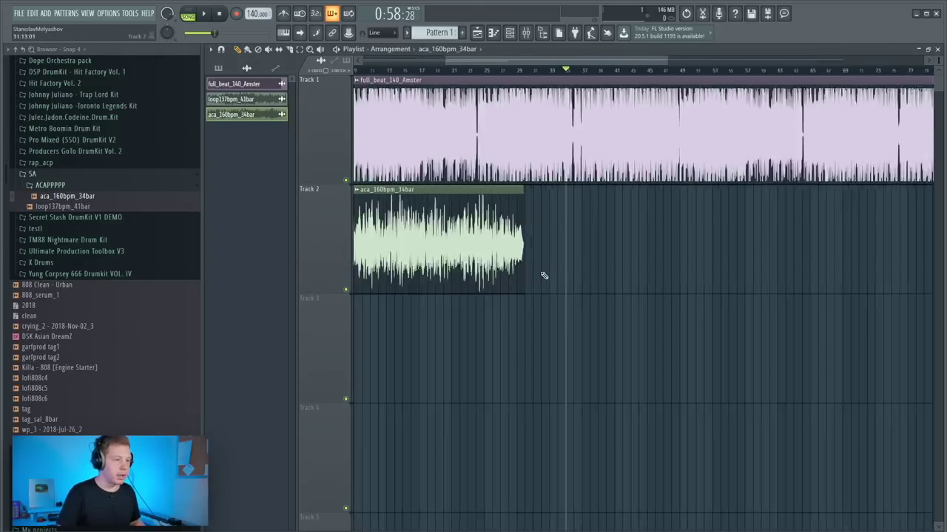
{"action": "left_click_drag", "start_coordinate": [518, 64], "coordinate": [515, 63]}
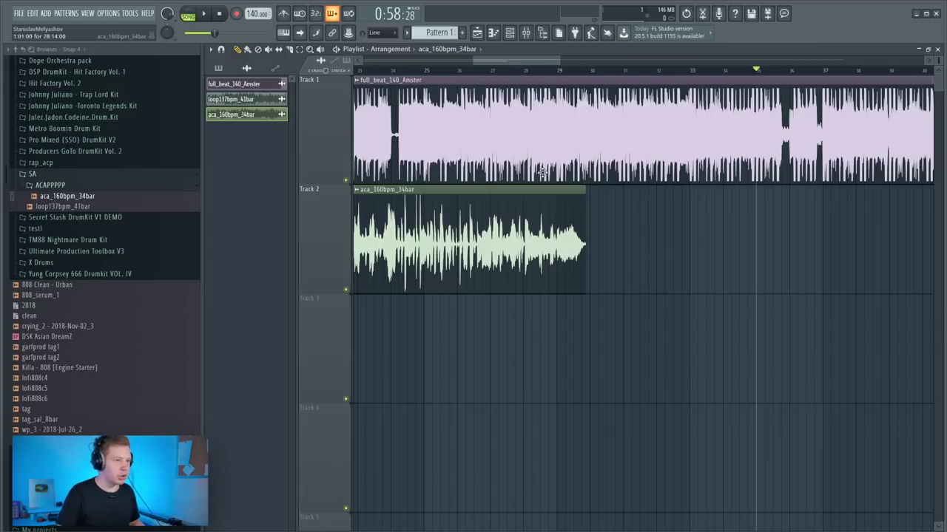
{"action": "left_click_drag", "start_coordinate": [583, 248], "coordinate": [719, 255]}
{"action": "scroll", "coordinate": [515, 251], "scroll_direction": "down", "scroll_amount": 5}
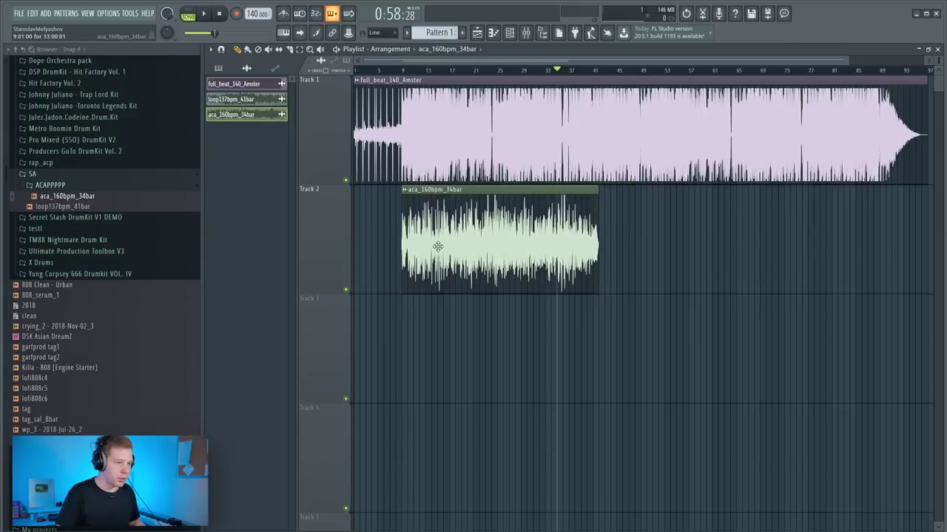
Play the arrangement from bar 9 to hear aca_160bpm_34bar over the full_beat_140_Amster beat.
{"action": "double_click", "coordinate": [438, 246]}
{"action": "left_click", "coordinate": [464, 161]}
{"action": "left_click", "coordinate": [457, 257]}
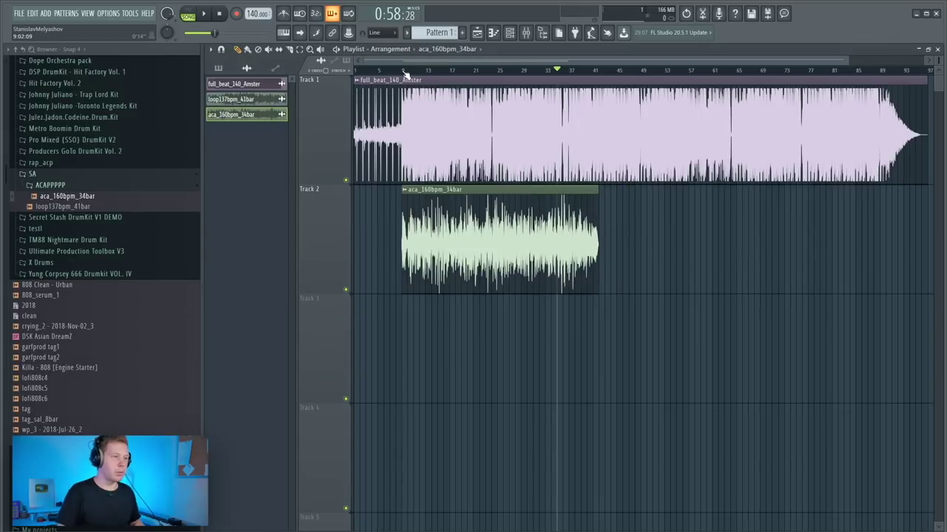
{"action": "left_click", "coordinate": [404, 71]}
{"action": "key", "text": "space"}
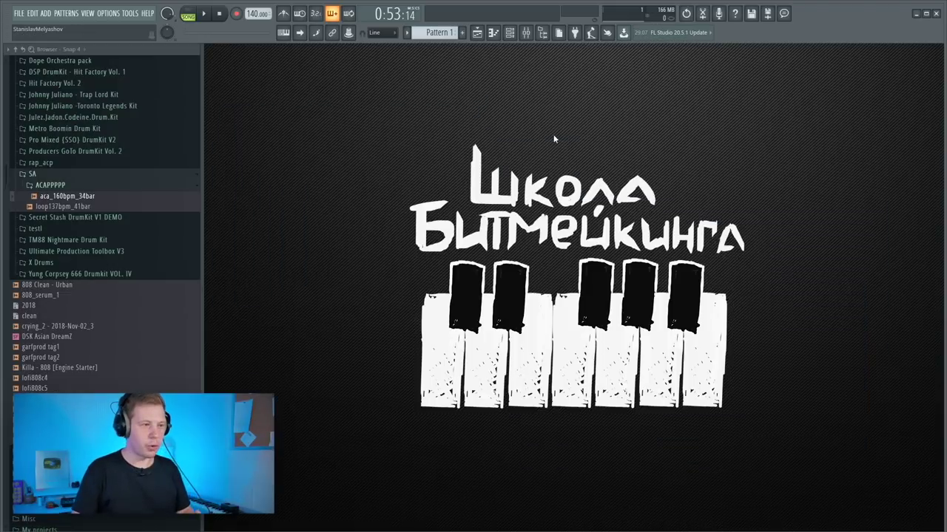
Show the playlist and move the looperman acapella clip from Track 2 to Track 1, starting at about bar 19.
{"action": "left_click", "coordinate": [477, 32]}
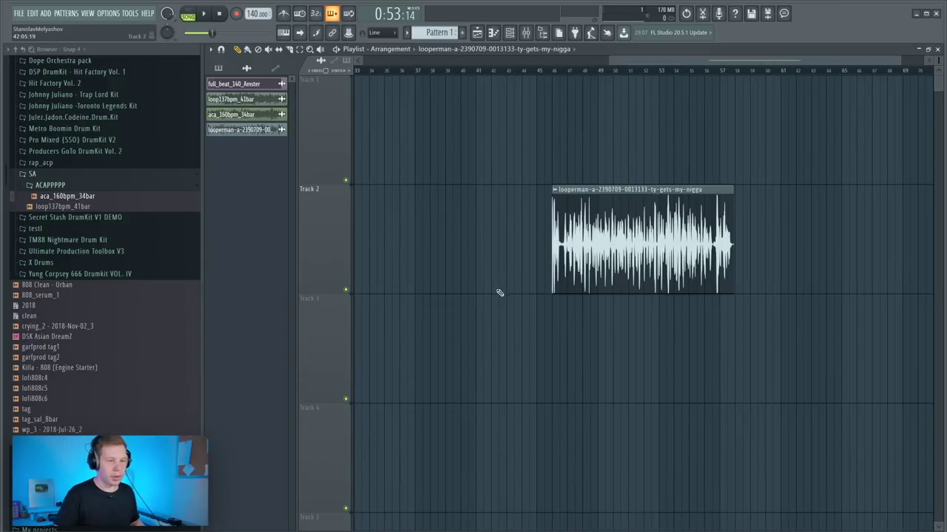
{"action": "scroll", "coordinate": [500, 293], "scroll_direction": "down", "scroll_amount": 2}
{"action": "left_click_drag", "start_coordinate": [845, 255], "coordinate": [600, 177]}
{"action": "left_click_drag", "start_coordinate": [861, 200], "coordinate": [650, 172]}
{"action": "scroll", "coordinate": [614, 225], "scroll_direction": "up", "scroll_amount": 2}
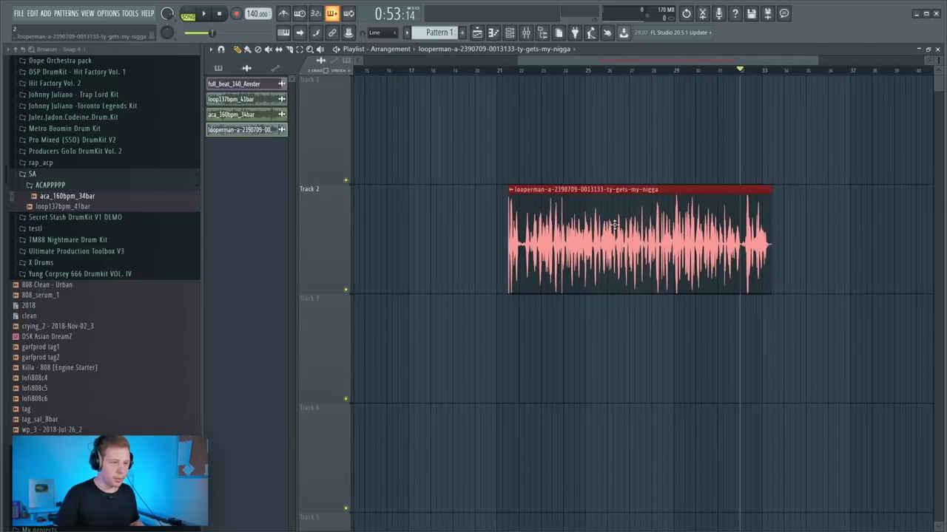
{"action": "left_click", "coordinate": [528, 167]}
{"action": "left_click", "coordinate": [525, 37]}
{"action": "key", "text": "F9"}
{"action": "left_click_drag", "start_coordinate": [570, 197], "coordinate": [510, 88]}
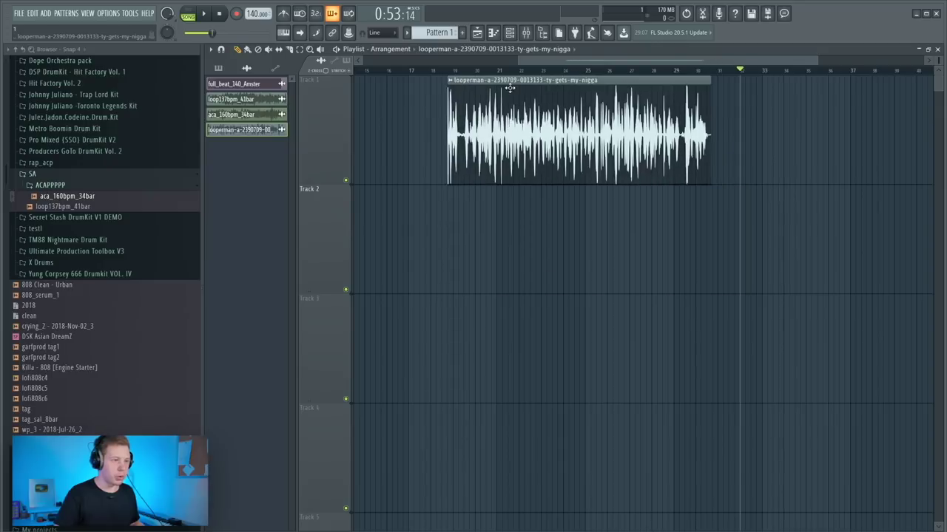
Open the looperman acapella's sample in the Edison audio editor.
{"action": "double_click", "coordinate": [553, 124]}
{"action": "right_click", "coordinate": [367, 304]}
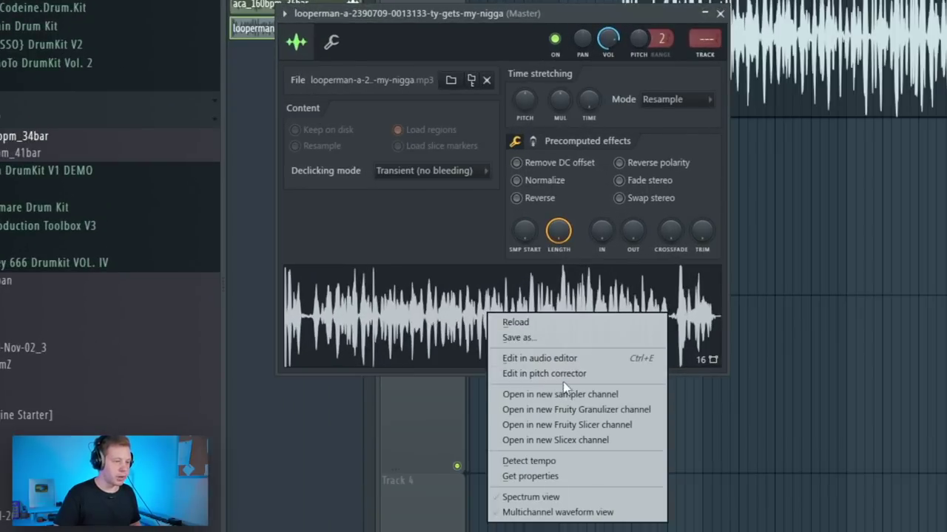
{"action": "left_click", "coordinate": [573, 360]}
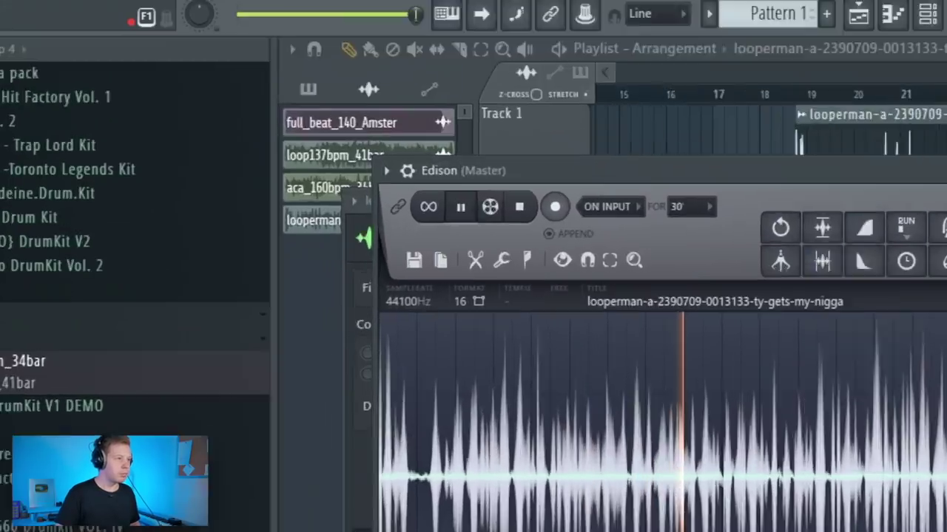
Tap in the acapella's rhythm to set the project tempo to 99 BPM, declining to restretch all channels.
{"action": "right_click", "coordinate": [437, 19]}
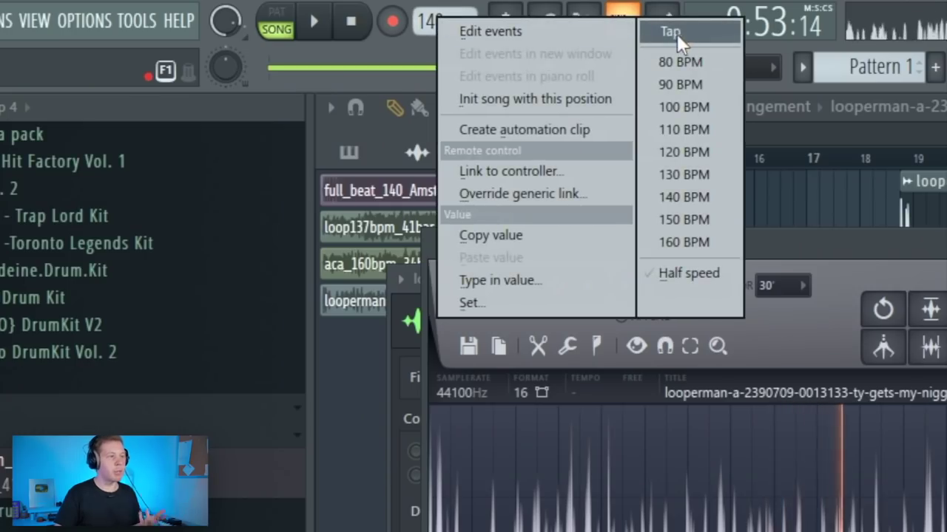
{"action": "left_click", "coordinate": [680, 34]}
{"action": "left_click", "coordinate": [461, 232]}
{"action": "left_click", "coordinate": [462, 229]}
{"action": "left_click", "coordinate": [464, 228]}
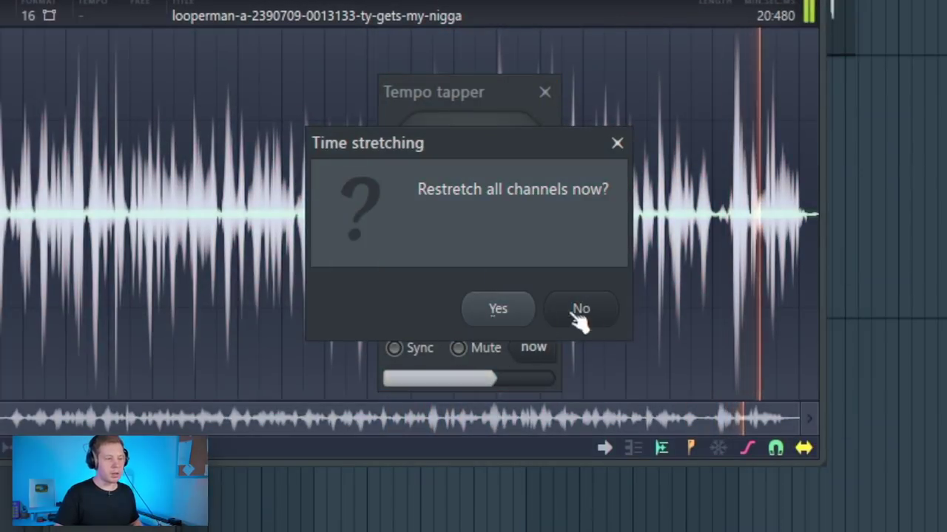
{"action": "left_click", "coordinate": [576, 309]}
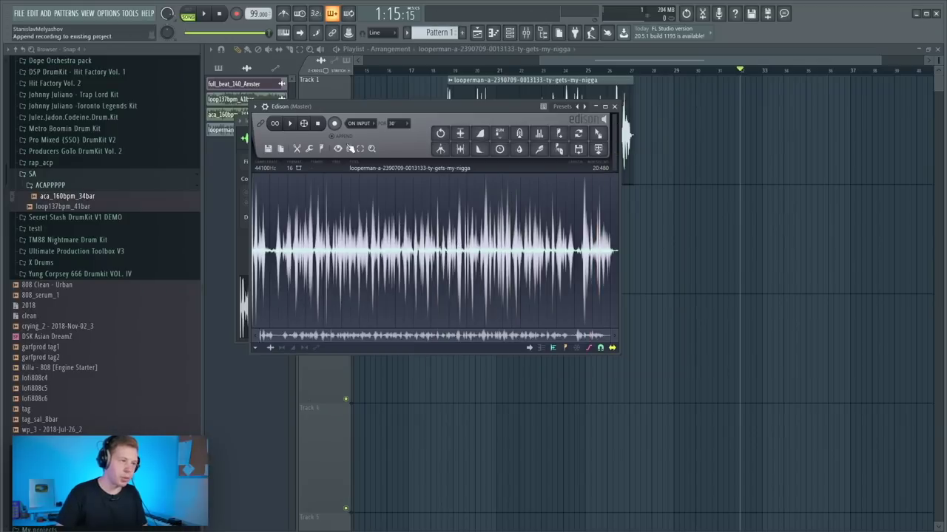
Replace the original Track 1 clip with the acapella sent from Edison and move it to an earlier bar.
{"action": "left_click", "coordinate": [607, 146]}
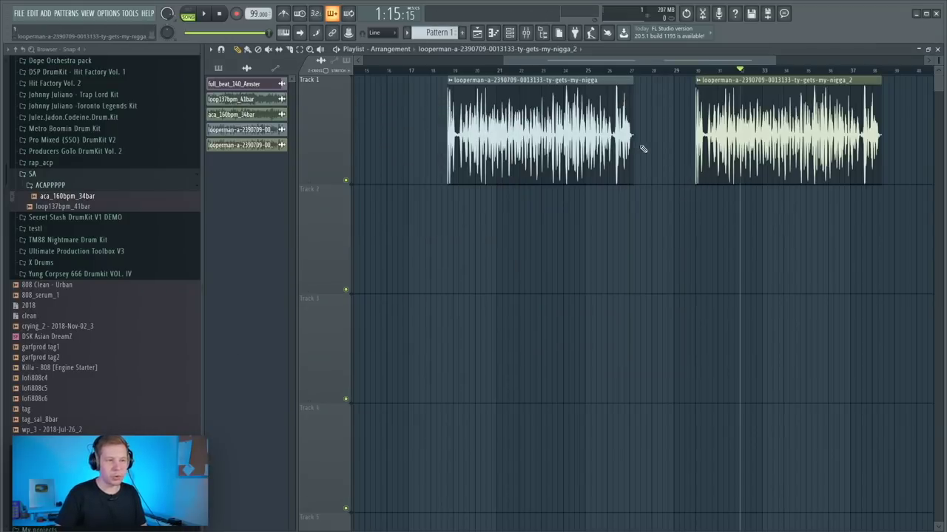
{"action": "right_click", "coordinate": [603, 152]}
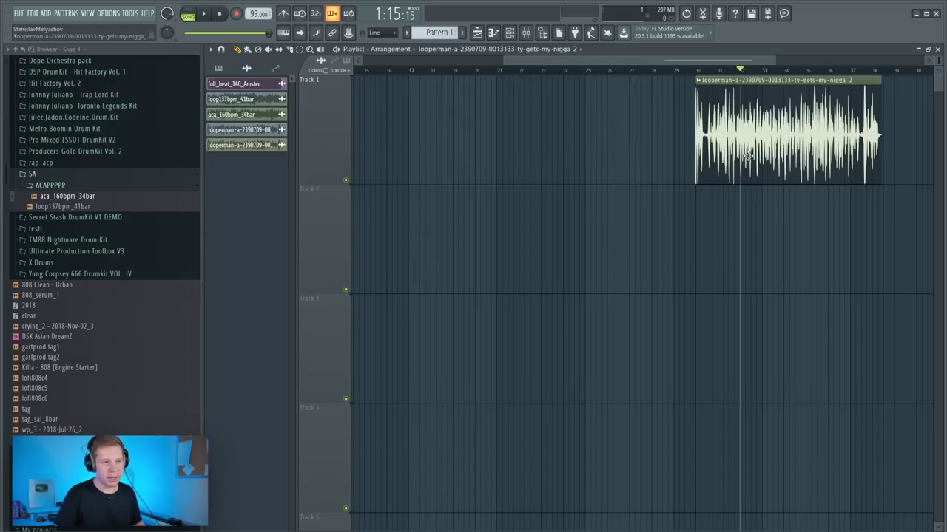
{"action": "left_click_drag", "start_coordinate": [757, 153], "coordinate": [498, 153]}
{"action": "left_click_drag", "start_coordinate": [501, 111], "coordinate": [462, 111]}
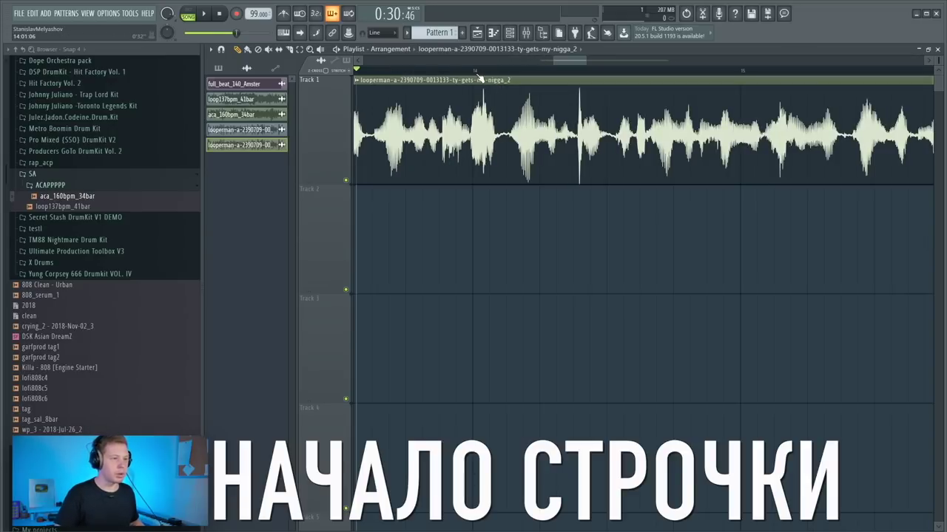
Play the acapella from bar 14, and again from about bar 10 against the metronome.
{"action": "left_click", "coordinate": [480, 77]}
{"action": "key", "text": "space"}
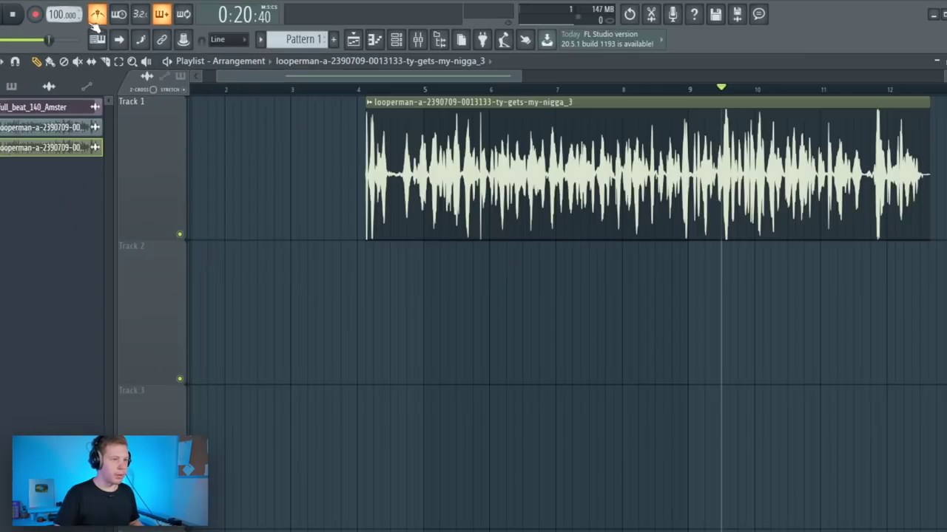
{"action": "left_click", "coordinate": [534, 72]}
{"action": "left_click", "coordinate": [776, 99]}
{"action": "key", "text": "space"}
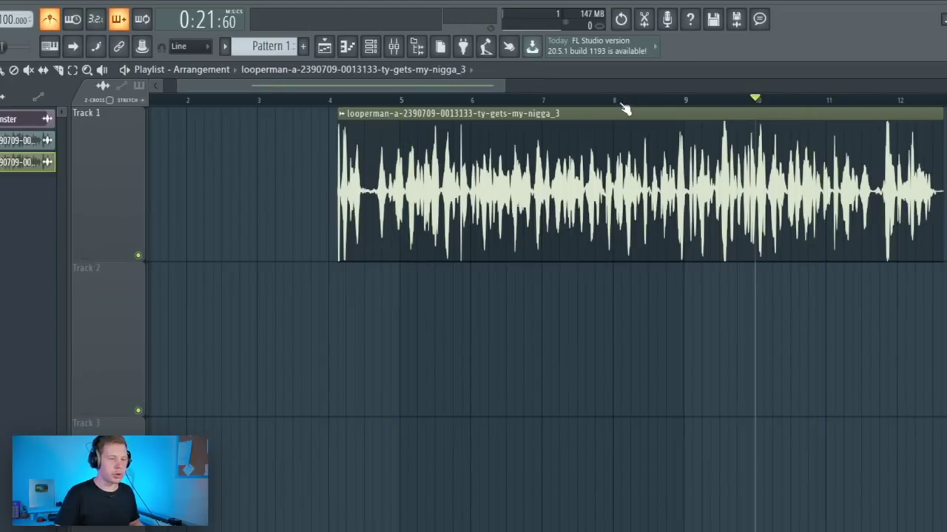
Set the project tempo to 98 BPM and play the acapella from bar 5.
{"action": "left_click_drag", "start_coordinate": [10, 19], "coordinate": [10, 24]}
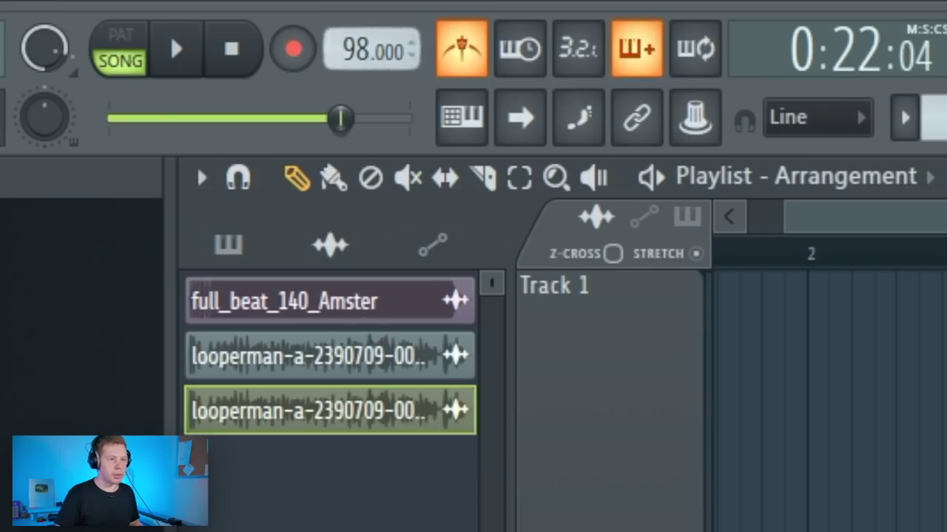
{"action": "left_click", "coordinate": [402, 99]}
{"action": "key", "text": "space"}
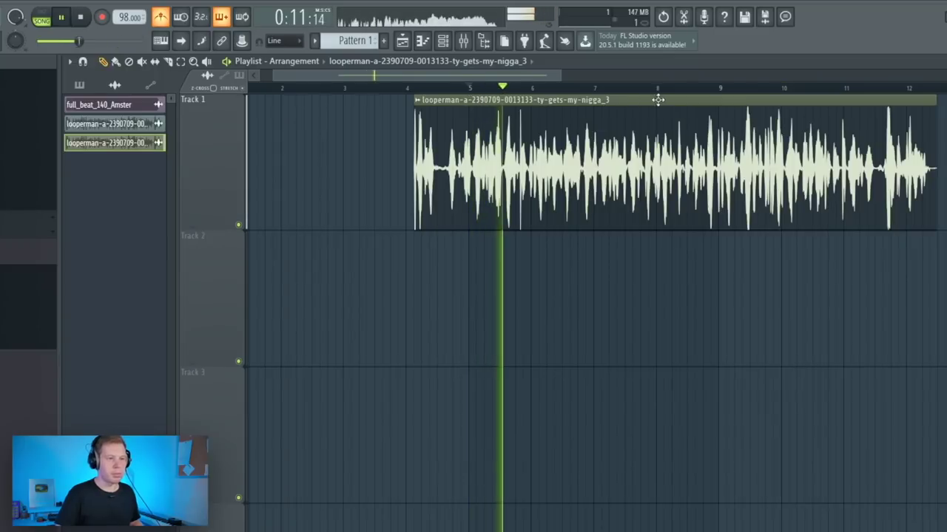
Replay parts of the acapella against the metronome, around bar 5 and just before bar 10, to check its timing.
{"action": "key", "text": "space"}
{"action": "scroll", "coordinate": [759, 198], "scroll_direction": "up", "scroll_amount": 4}
{"action": "key", "text": "space"}
{"action": "scroll", "coordinate": [758, 197], "scroll_direction": "down", "scroll_amount": 4}
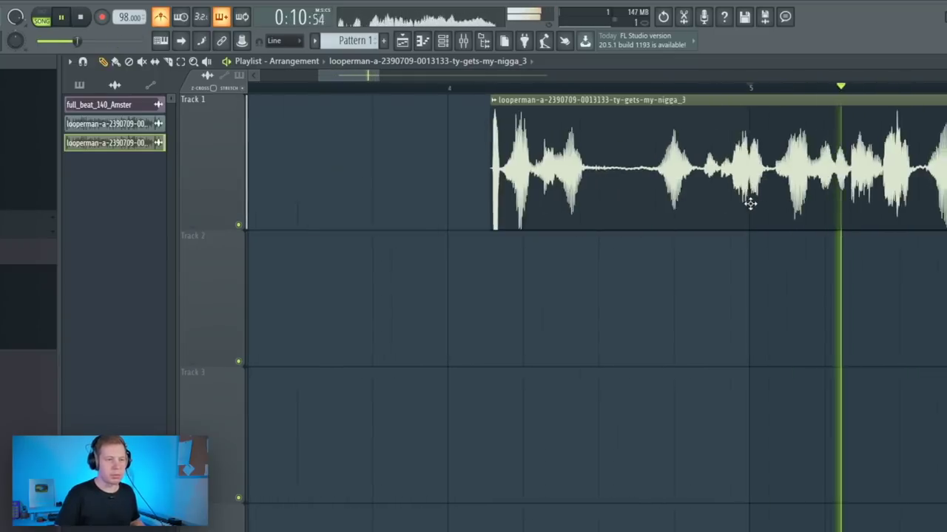
{"action": "scroll", "coordinate": [754, 198], "scroll_direction": "down", "scroll_amount": 3}
{"action": "left_click", "coordinate": [741, 88]}
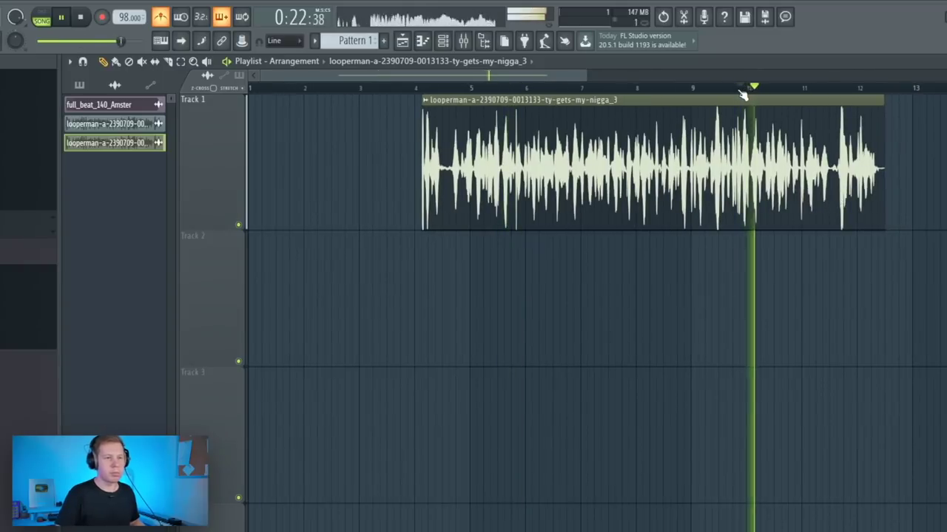
{"action": "key", "text": "space"}
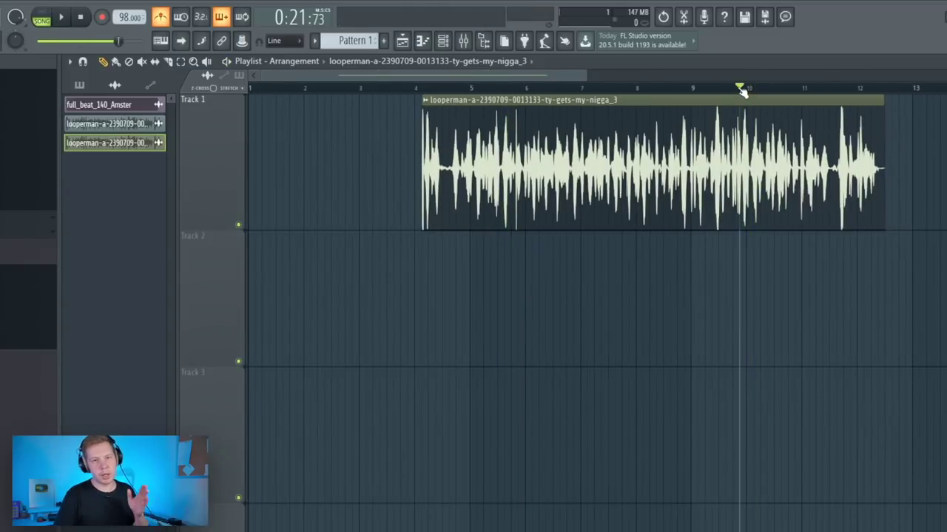
Set the project tempo to 112 BPM to match the Yoko_112bpm_untag beat on Track 2.
{"action": "scroll", "coordinate": [473, 229], "scroll_direction": "up", "scroll_amount": 3}
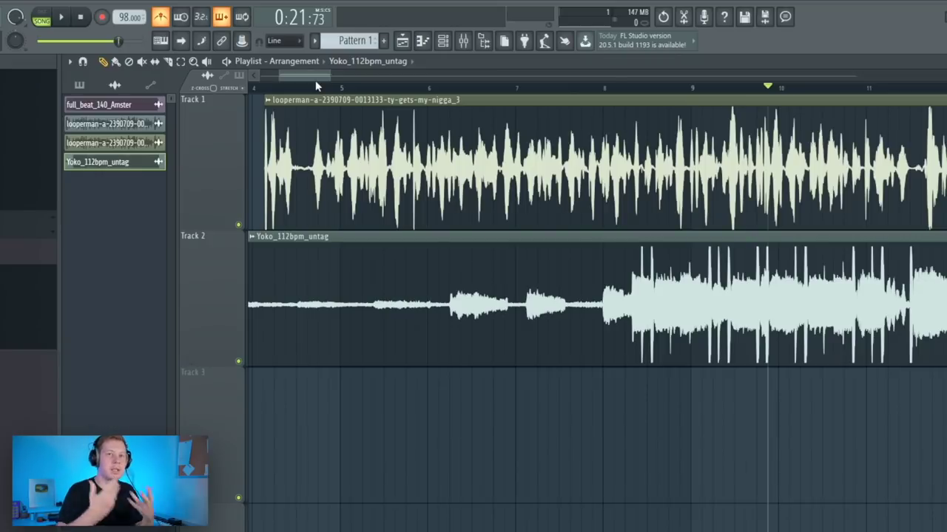
{"action": "scroll", "coordinate": [411, 200], "scroll_direction": "down", "scroll_amount": 5}
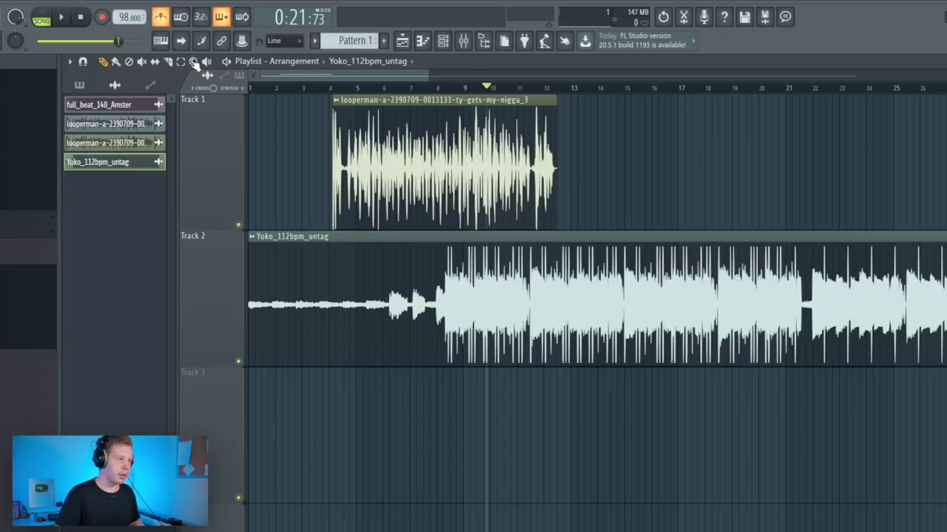
{"action": "scroll", "coordinate": [565, 178], "scroll_direction": "up", "scroll_amount": 7}
{"action": "mouse_move", "coordinate": [564, 170]}
{"action": "left_mouse_down"}
{"action": "mouse_move", "coordinate": [573, 170]}
{"action": "mouse_move", "coordinate": [563, 175]}
{"action": "left_mouse_up"}
{"action": "scroll", "coordinate": [619, 188], "scroll_direction": "down", "scroll_amount": 7}
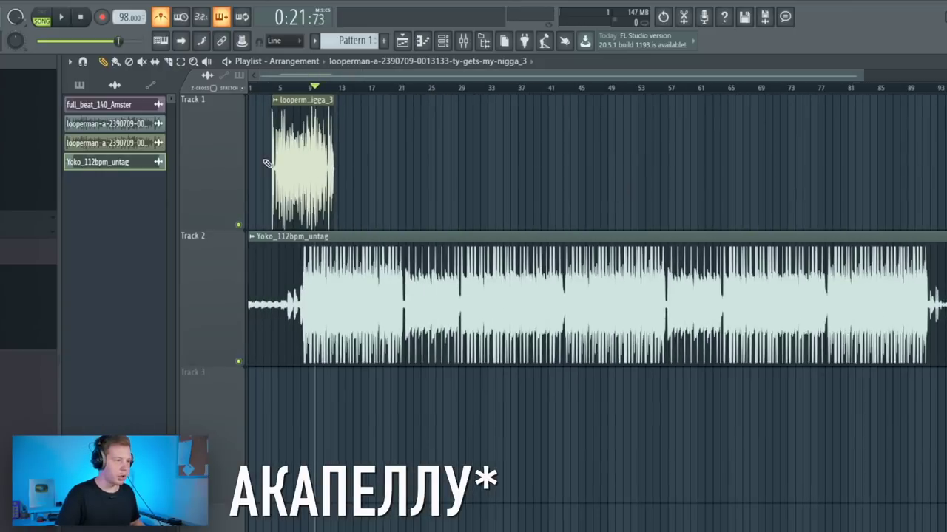
{"action": "scroll", "coordinate": [266, 136], "scroll_direction": "up", "scroll_amount": 4}
{"action": "mouse_move", "coordinate": [124, 16]}
{"action": "left_mouse_down"}
{"action": "mouse_move", "coordinate": [124, 39]}
{"action": "mouse_move", "coordinate": [125, 7]}
{"action": "mouse_move", "coordinate": [120, 16]}
{"action": "left_mouse_up"}
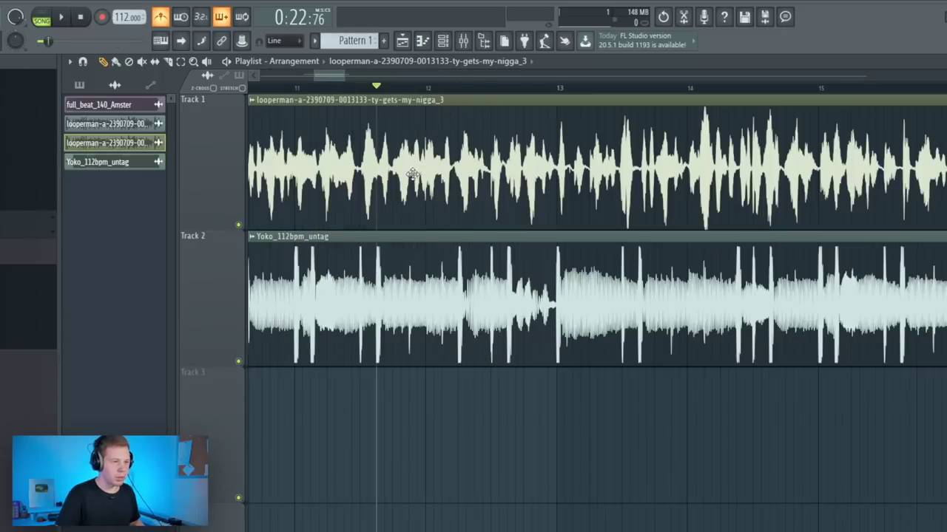
Place the acapella clip on Track 1 just after bar 12 and play it together with the Yoko_112bpm_untag beat.
{"action": "left_click_drag", "start_coordinate": [330, 77], "coordinate": [317, 78]}
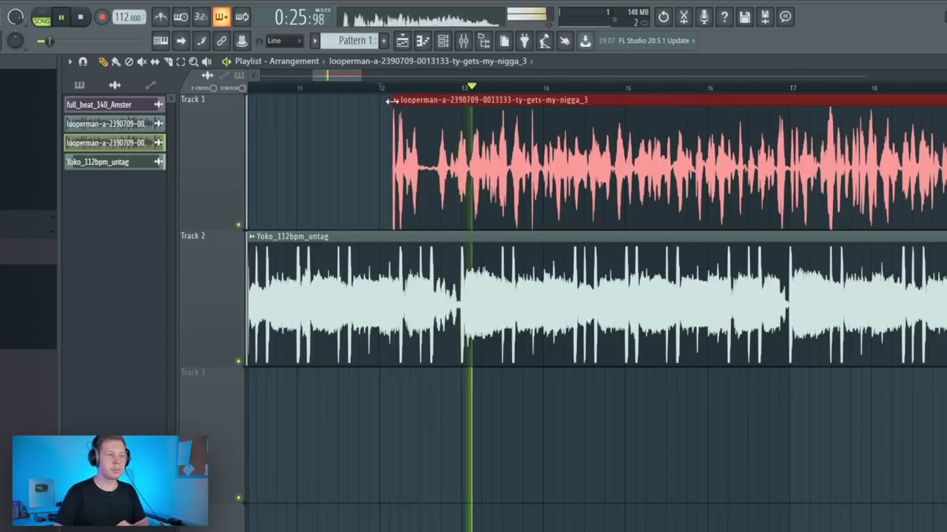
{"action": "left_click", "coordinate": [356, 136]}
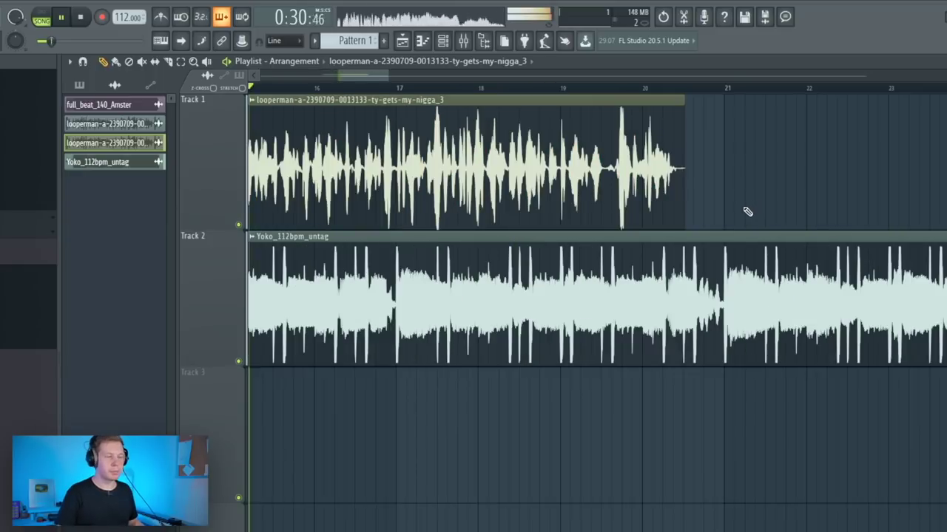
{"action": "scroll", "coordinate": [744, 211], "scroll_direction": "down", "scroll_amount": 2}
{"action": "key", "text": "space"}
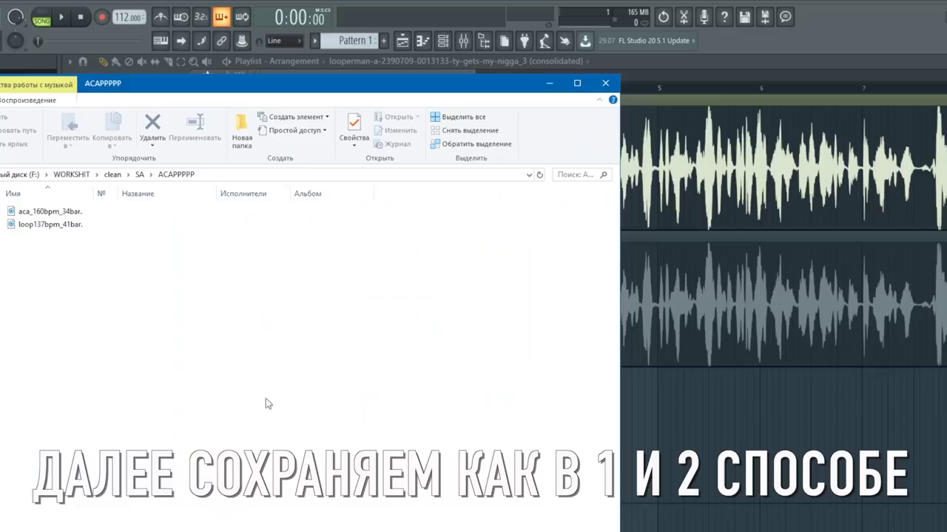
Paste the consolidated acapella file into the ACAPPPPP folder and rename it get_112_Bbmin.
{"action": "key", "text": "ctrl+v"}
{"action": "key", "text": "F2"}
{"action": "type", "text": "get_98"}
{"action": "key", "text": "BackSpace"}
{"action": "key", "text": "BackSpace"}
{"action": "type", "text": "112_Bbmin"}
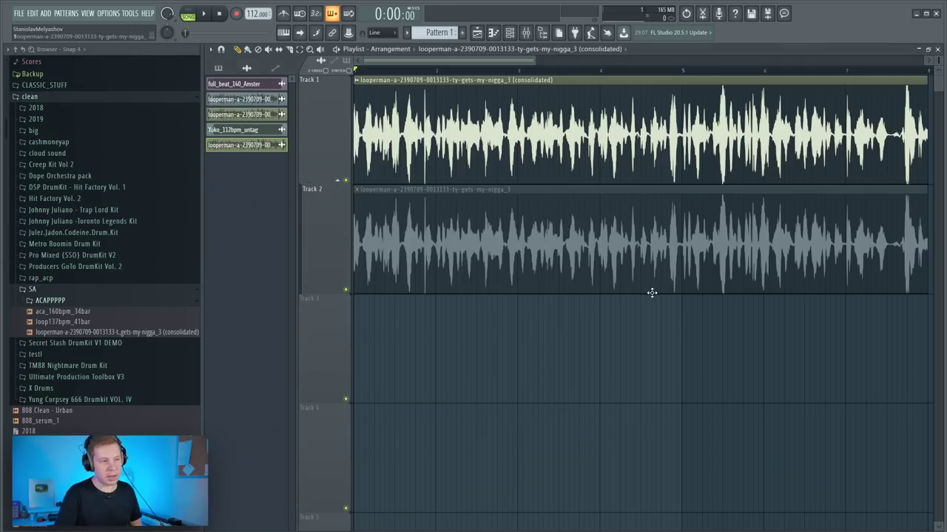
Delete the muted acapella clip on Track 2 and the consolidated clip on Track 1.
{"action": "right_click", "coordinate": [643, 237]}
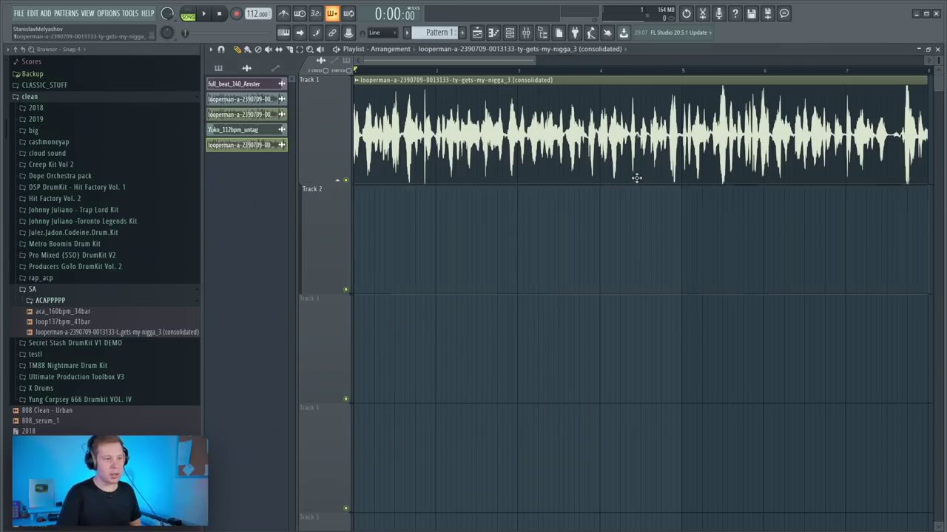
{"action": "right_click", "coordinate": [636, 178]}
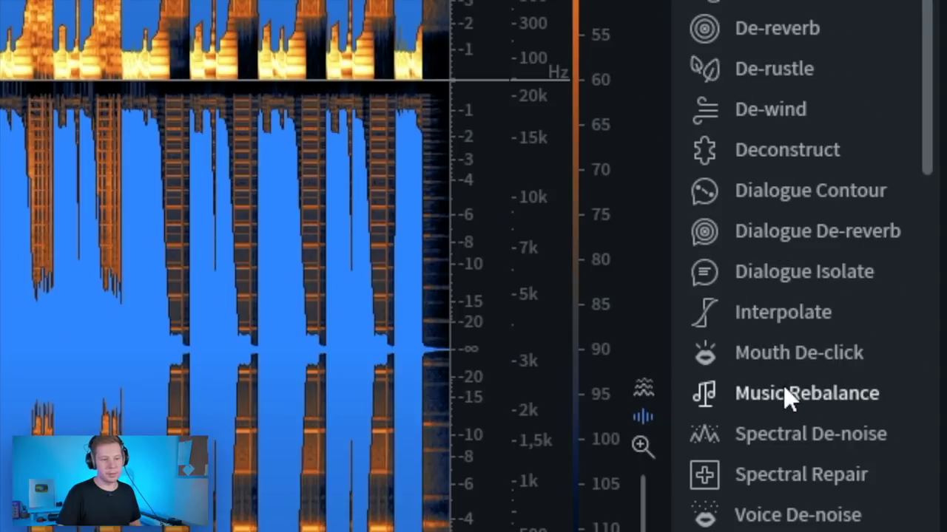
In iZotope RX, open Music Rebalance for the track, choose the Isolate Voice - Gentle preset and preview it.
{"action": "left_click", "coordinate": [786, 394]}
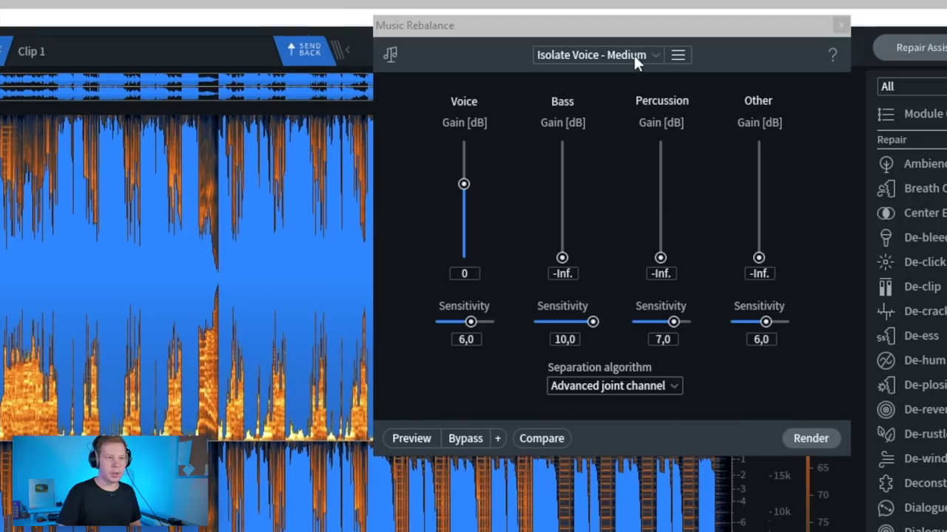
{"action": "left_click", "coordinate": [563, 52]}
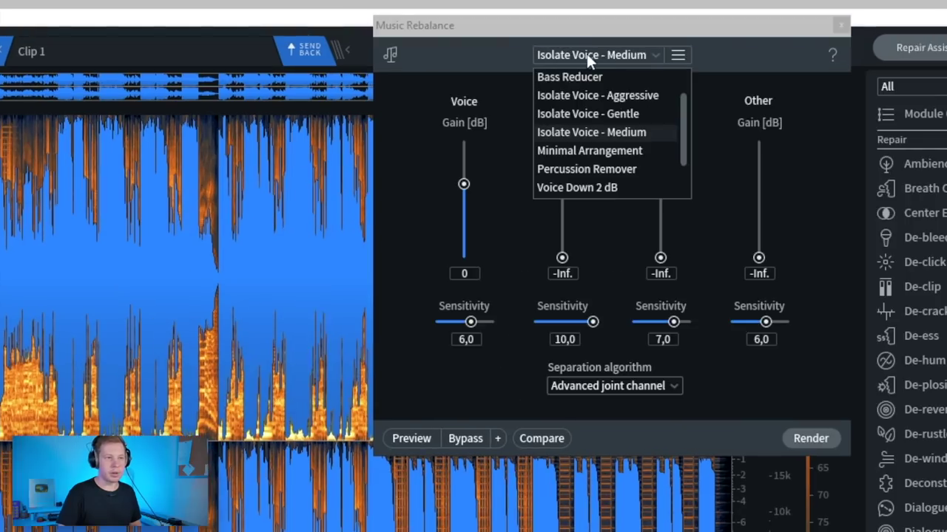
{"action": "left_click", "coordinate": [607, 115]}
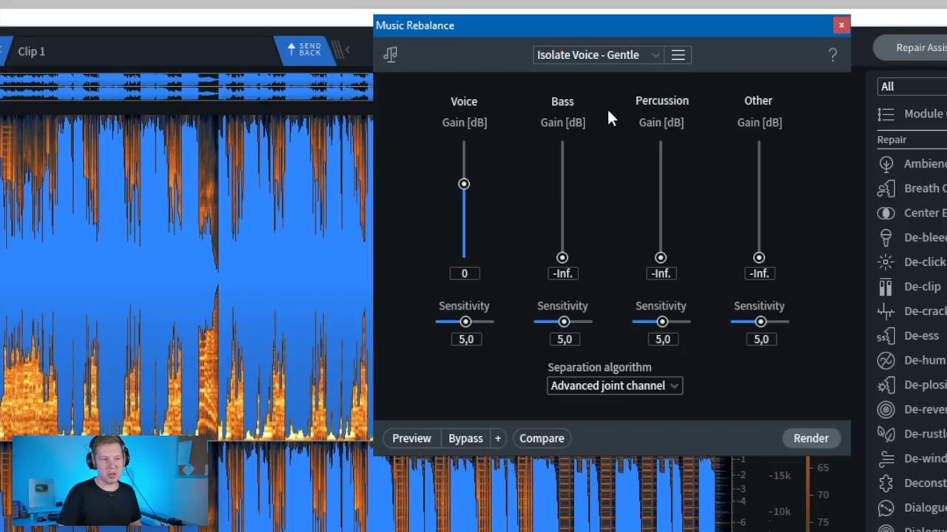
{"action": "left_click", "coordinate": [421, 441]}
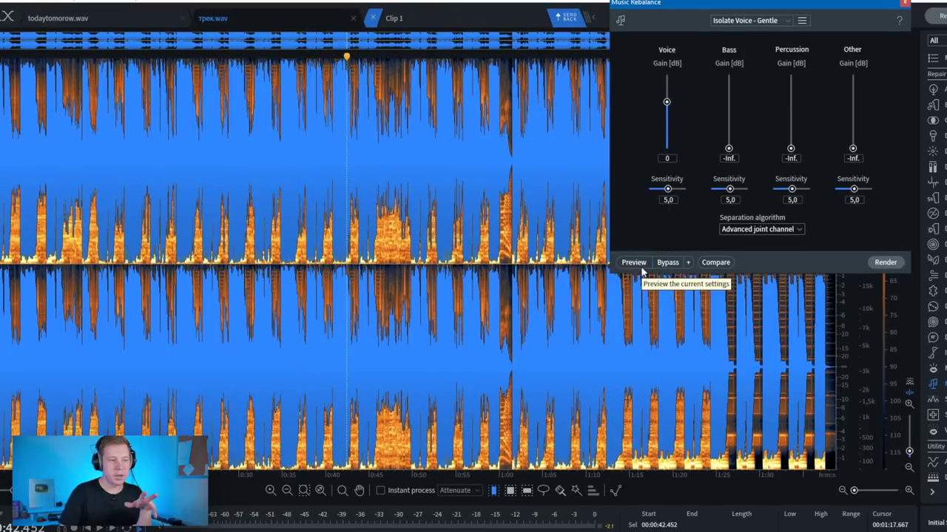
{"action": "left_click", "coordinate": [617, 276]}
Review the available Music Rebalance presets and close the module without rendering.
{"action": "left_click", "coordinate": [778, 21]}
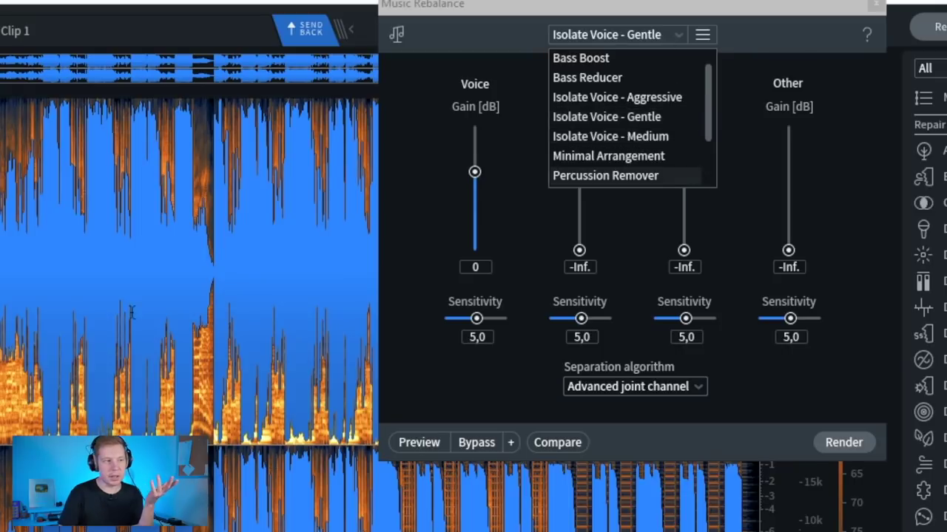
{"action": "right_click", "coordinate": [131, 311]}
{"action": "left_click", "coordinate": [136, 274]}
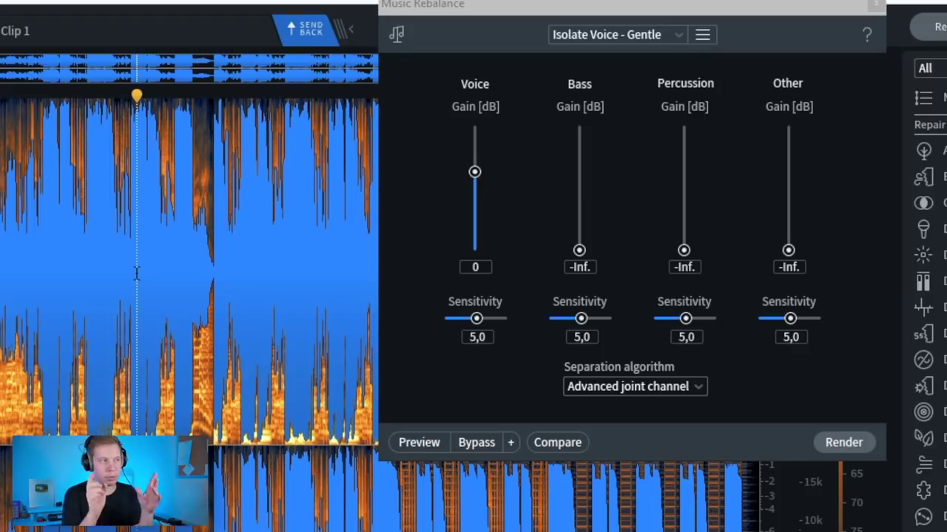
{"action": "left_click", "coordinate": [638, 321]}
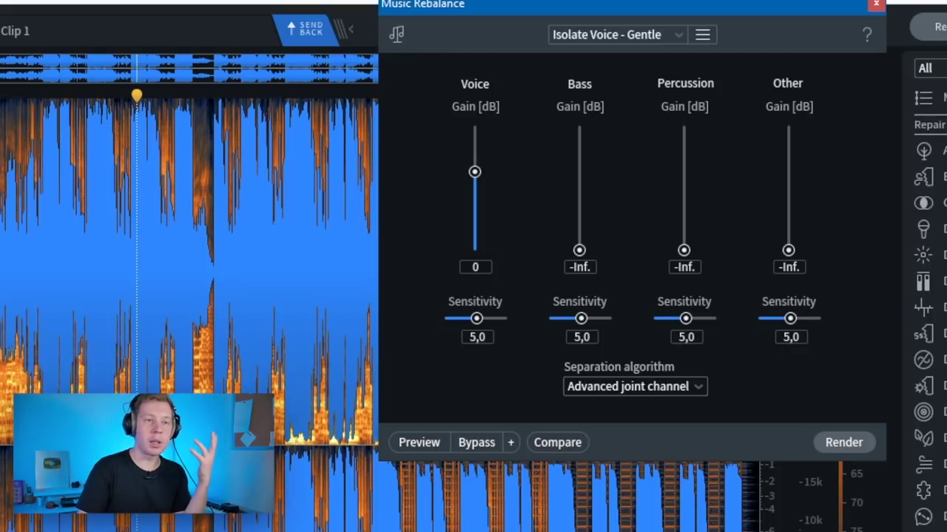
{"action": "left_click", "coordinate": [876, 4]}
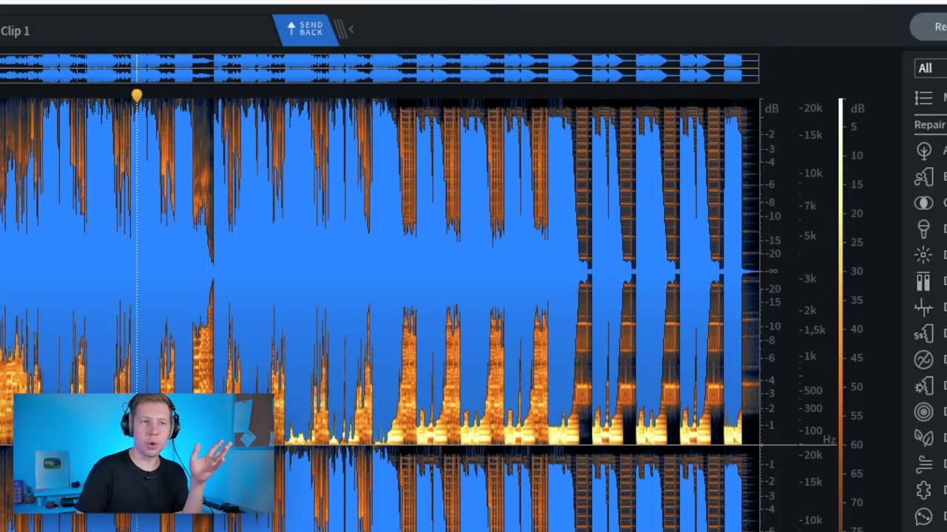